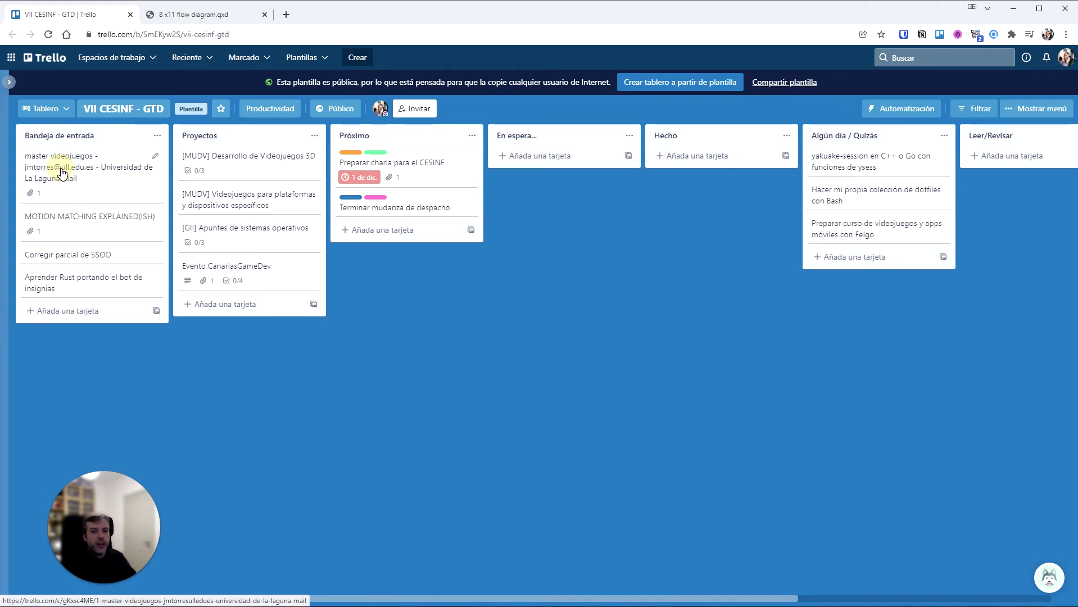
- Move the master videojuegos card from Bandeja de entrada to the top of Próximo and assign it the Email and High Energy labels
left_click_drag(62, 173, 384, 164)
left_click(385, 164)
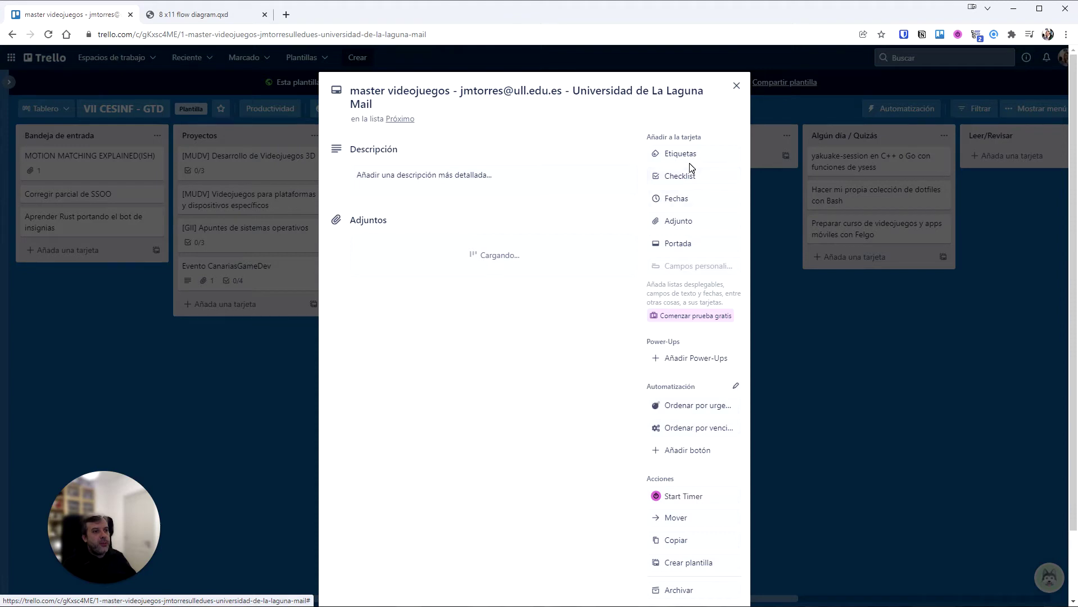
left_click(688, 154)
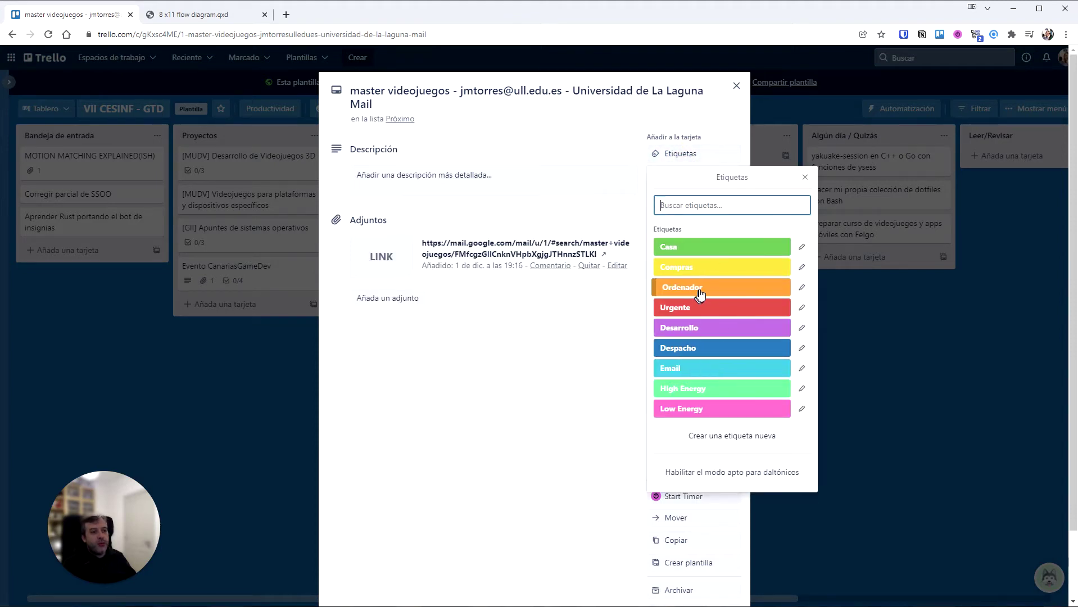
left_click(696, 370)
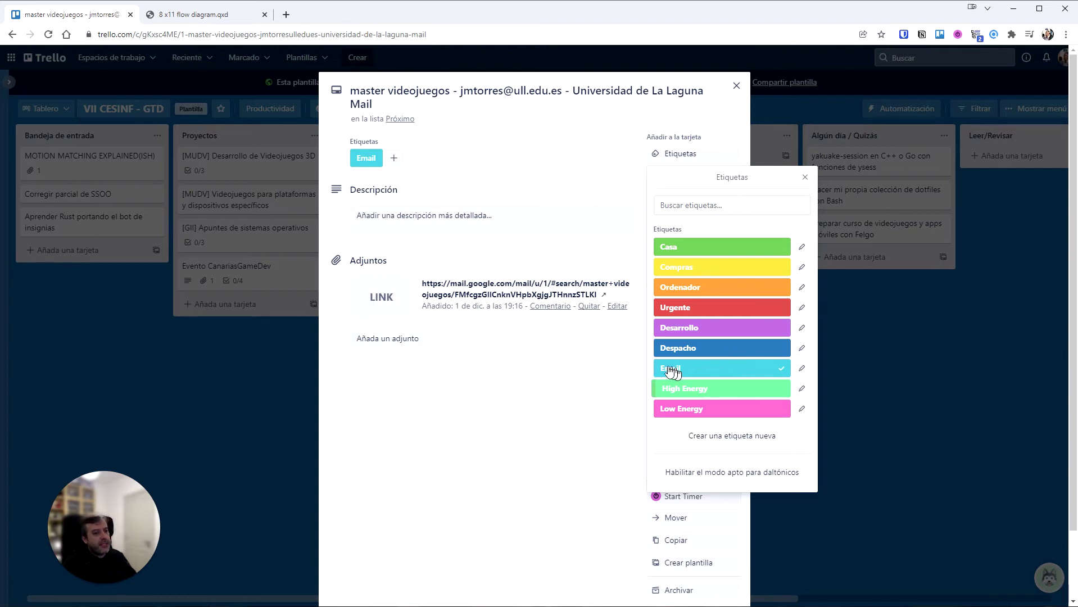
left_click(708, 393)
left_click(534, 450)
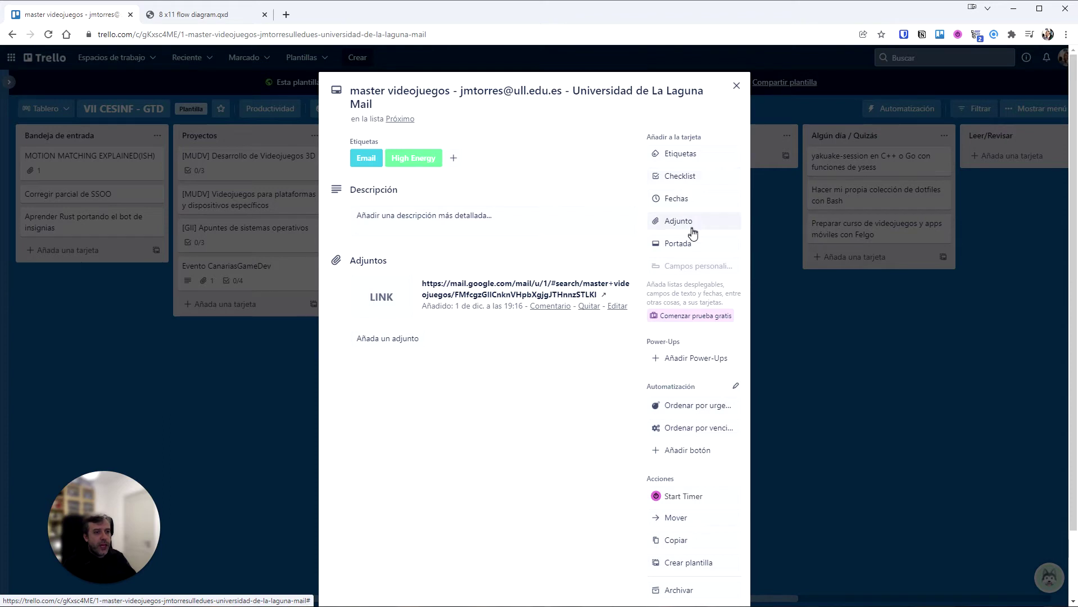
- Set the master videojuegos card's due date to 14/12/2021 and save it
left_click(689, 200)
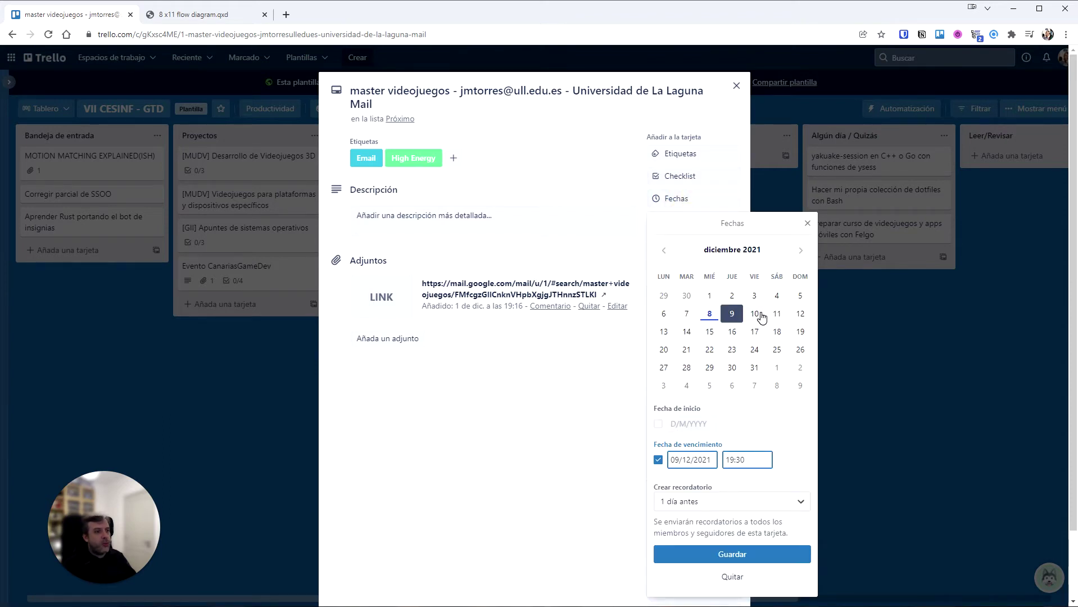
left_click(686, 332)
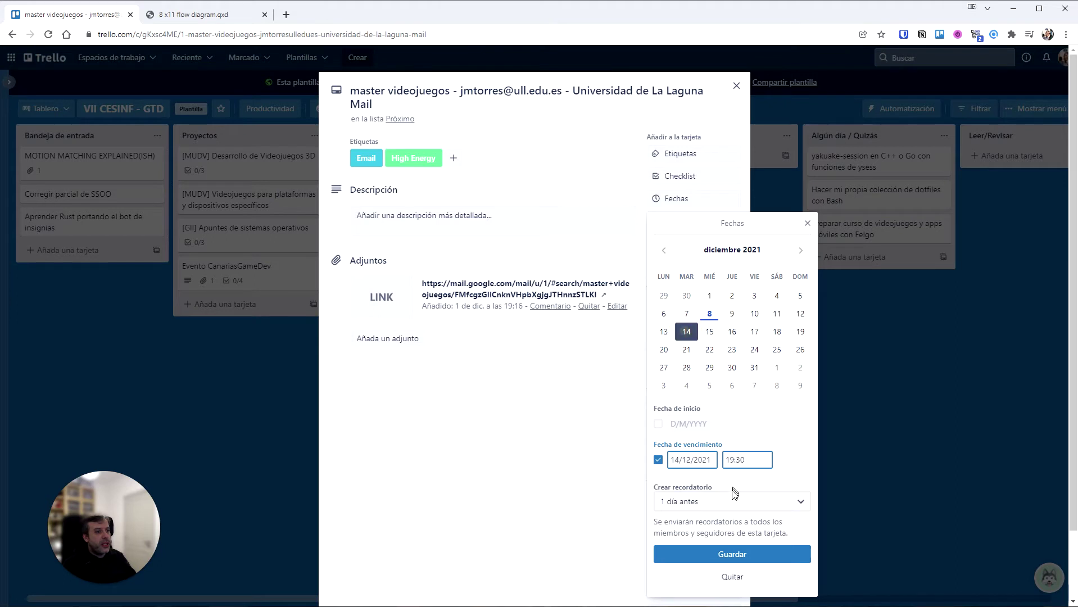
left_click(725, 553)
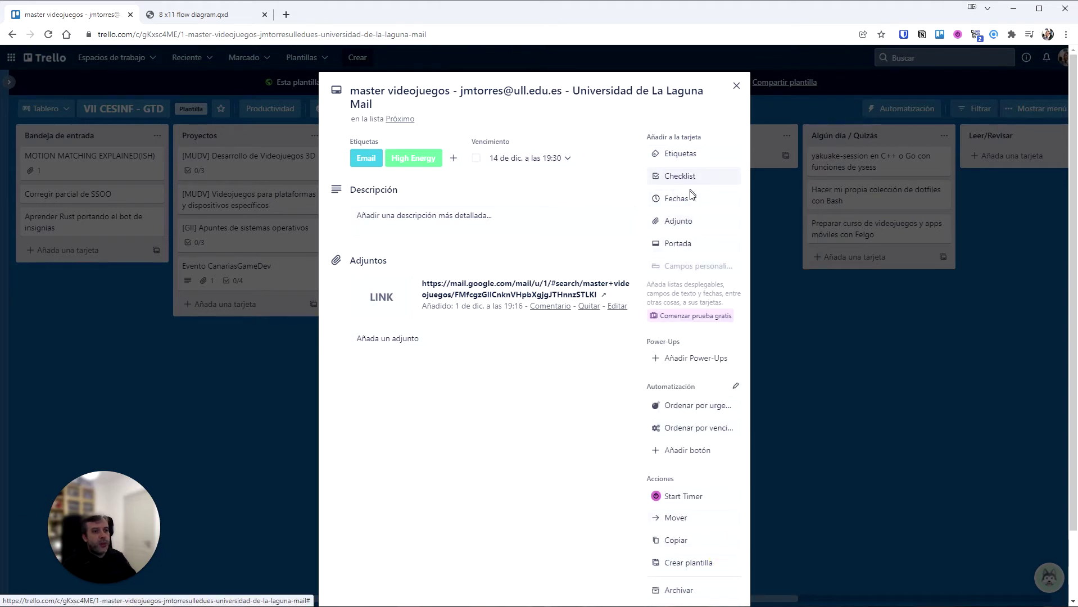
left_click(679, 154)
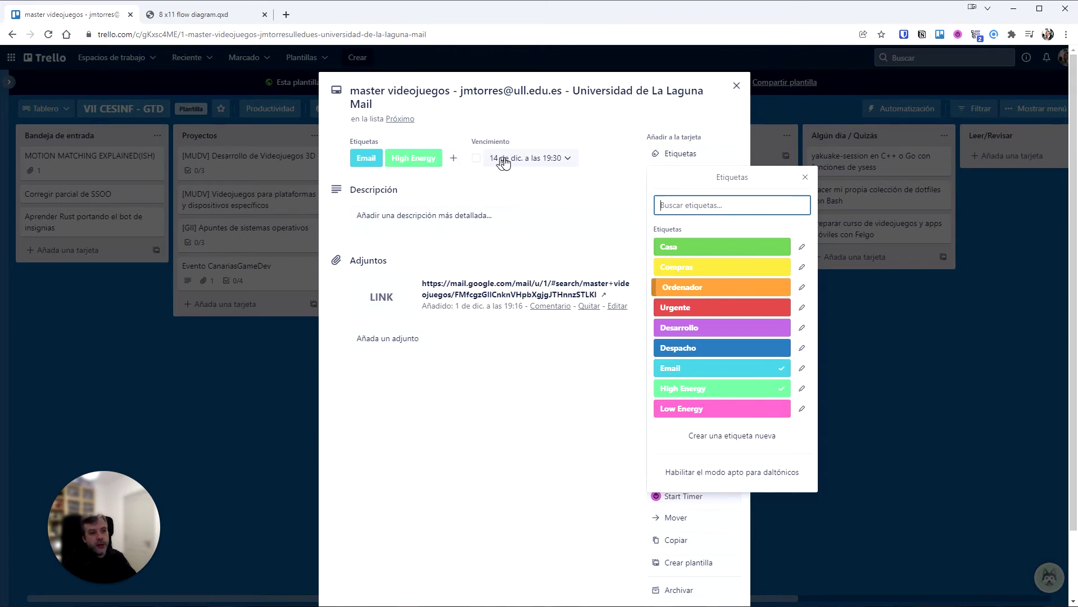
left_click(706, 308)
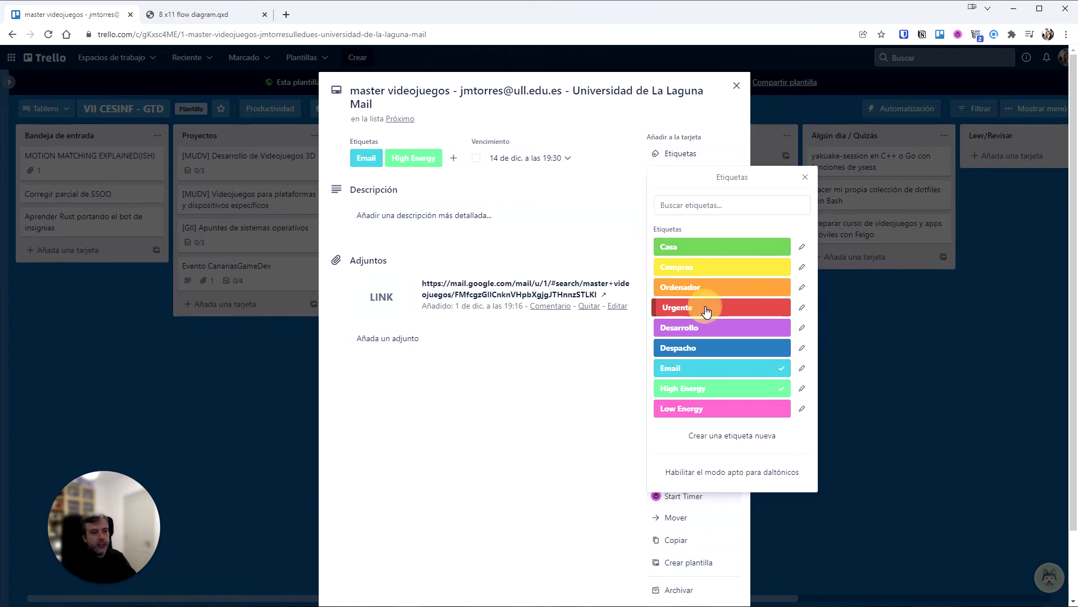
left_click(759, 311)
left_click(575, 381)
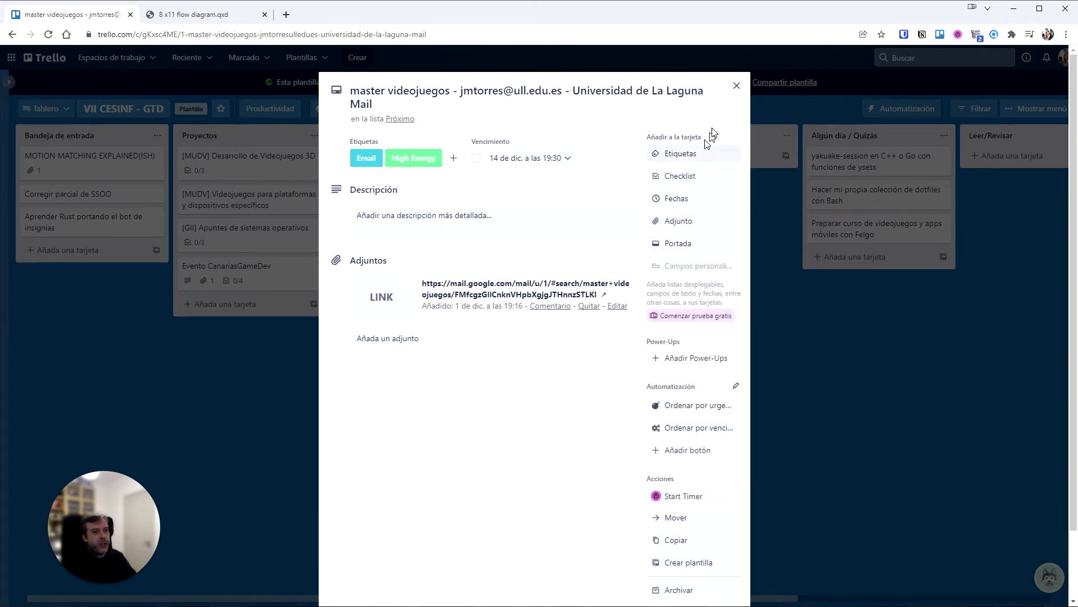
- Move the MOTION MATCHING EXPLAINED(ISH) card to Leer/Revisar and the Aprender Rust portando el bot de insignias card to the end of Algún día / Quizás
left_click(735, 86)
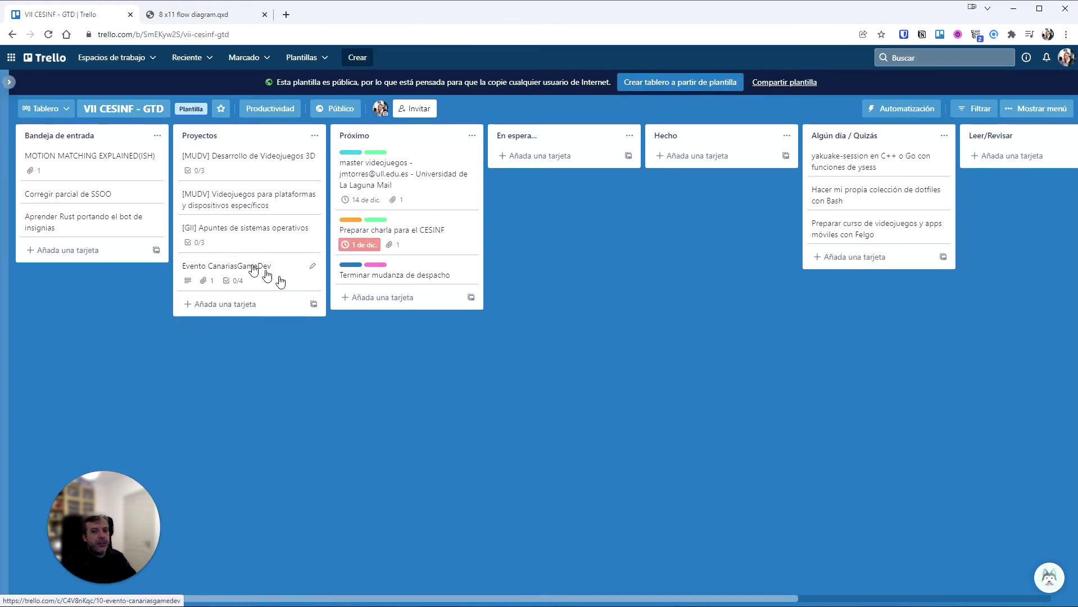
left_click(68, 161)
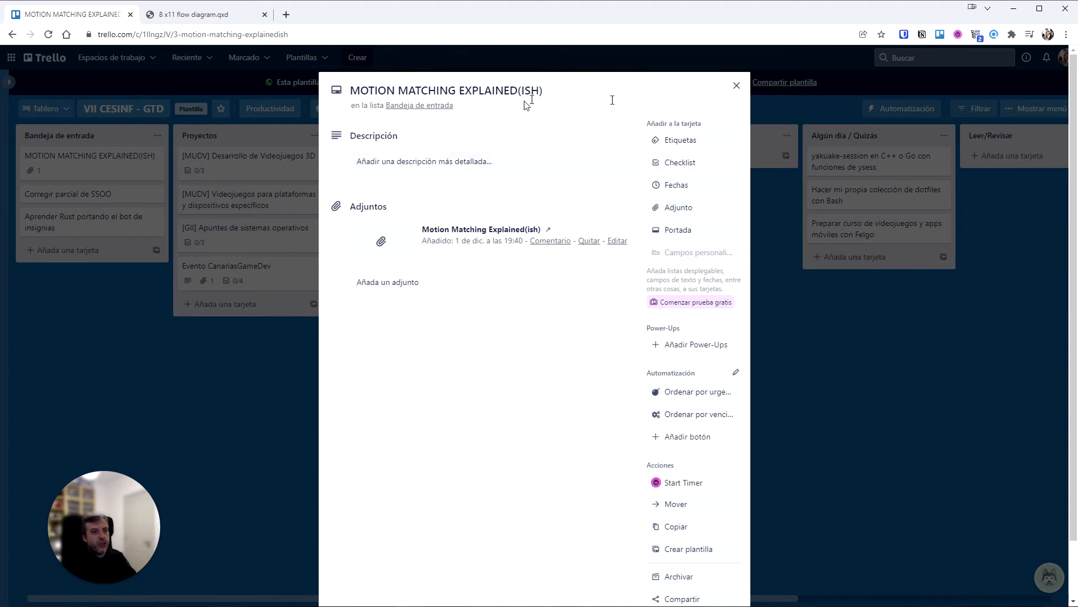
left_click(737, 86)
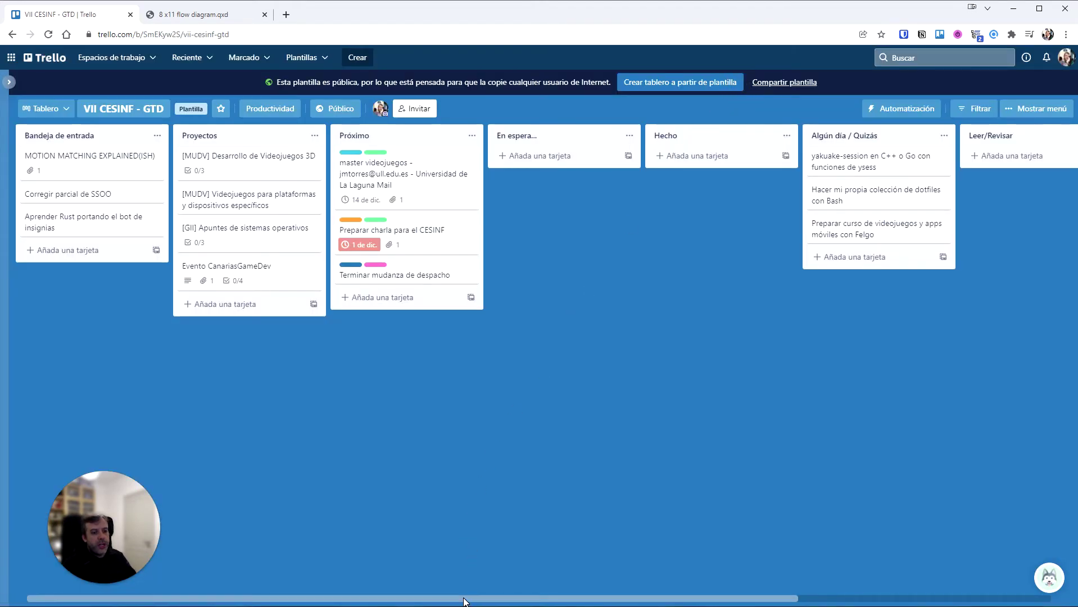
left_click_drag(464, 601, 733, 599)
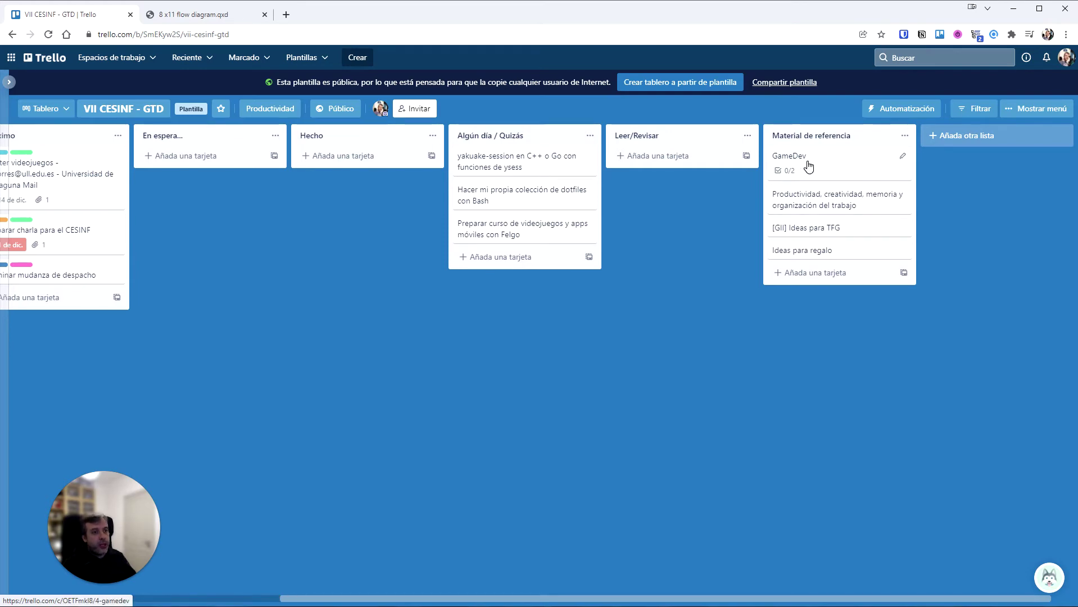
left_click_drag(619, 600, 365, 600)
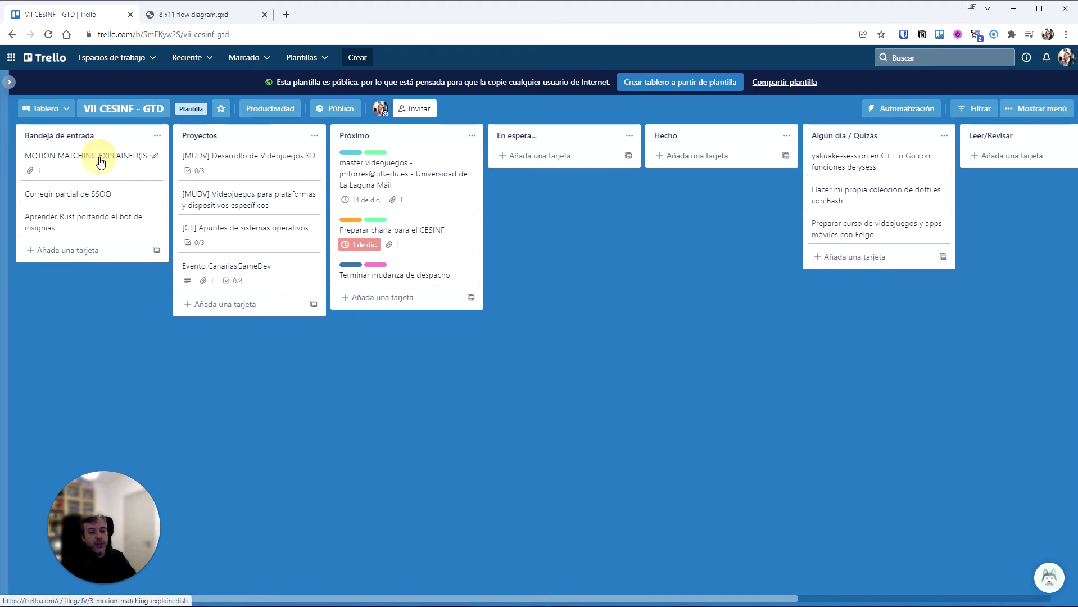
left_click_drag(100, 163, 944, 162)
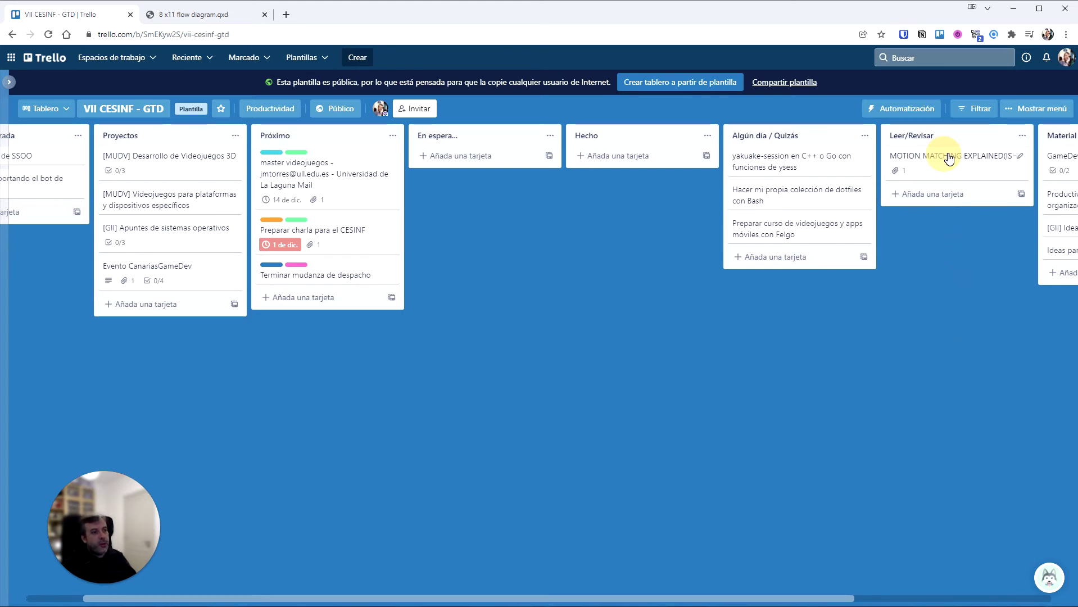
left_click_drag(711, 602, 614, 598)
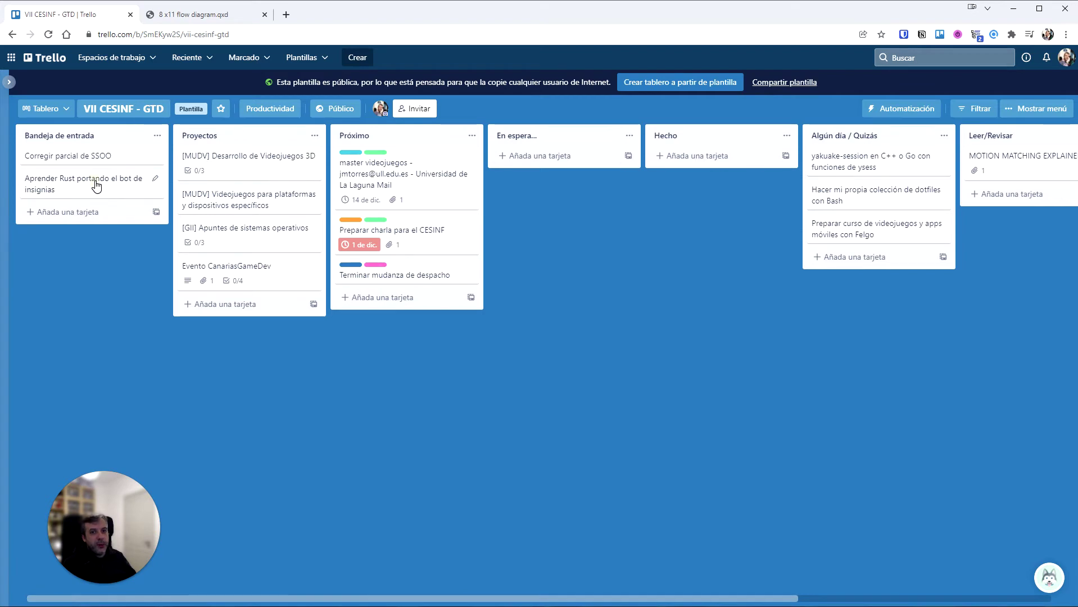
left_click_drag(97, 183, 880, 256)
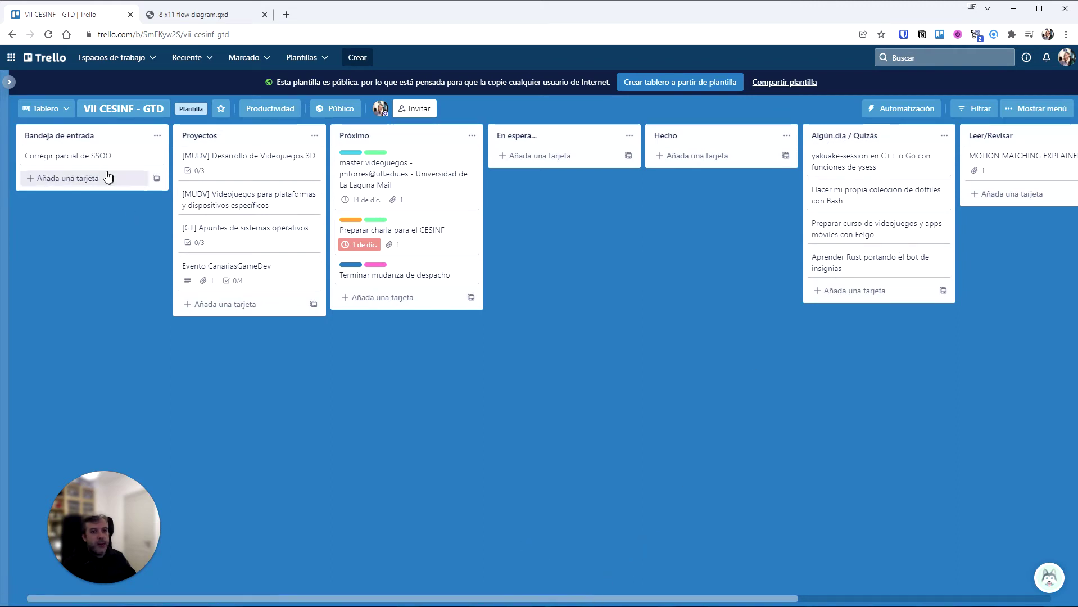
- Move the Corregir parcial de SSOO card to the top of Próximo, label it High Energy and Despacho, and close it
left_click_drag(76, 157, 360, 155)
left_click(376, 156)
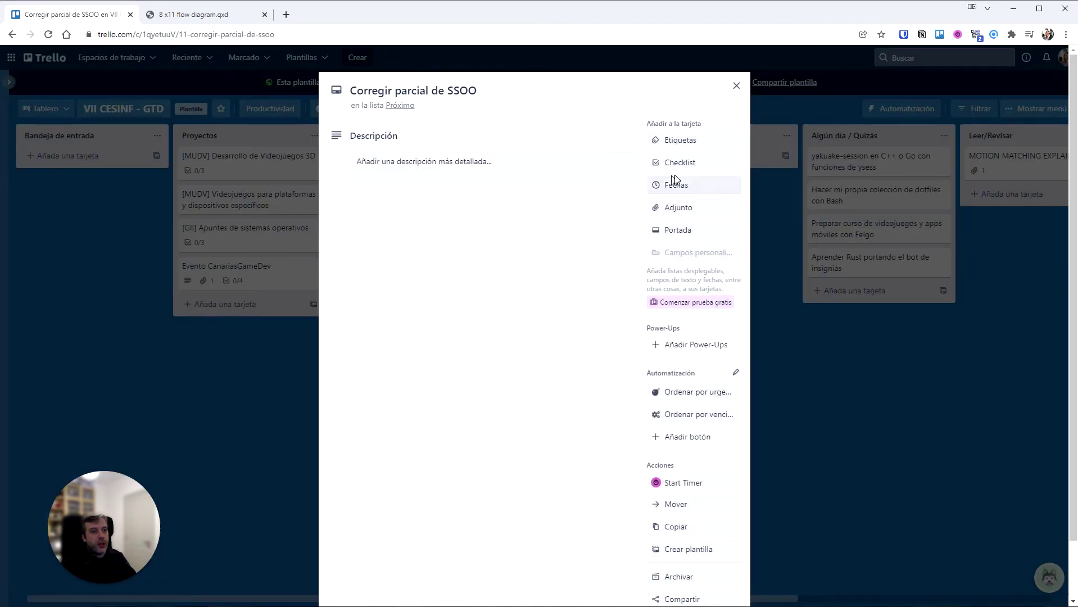
left_click(688, 145)
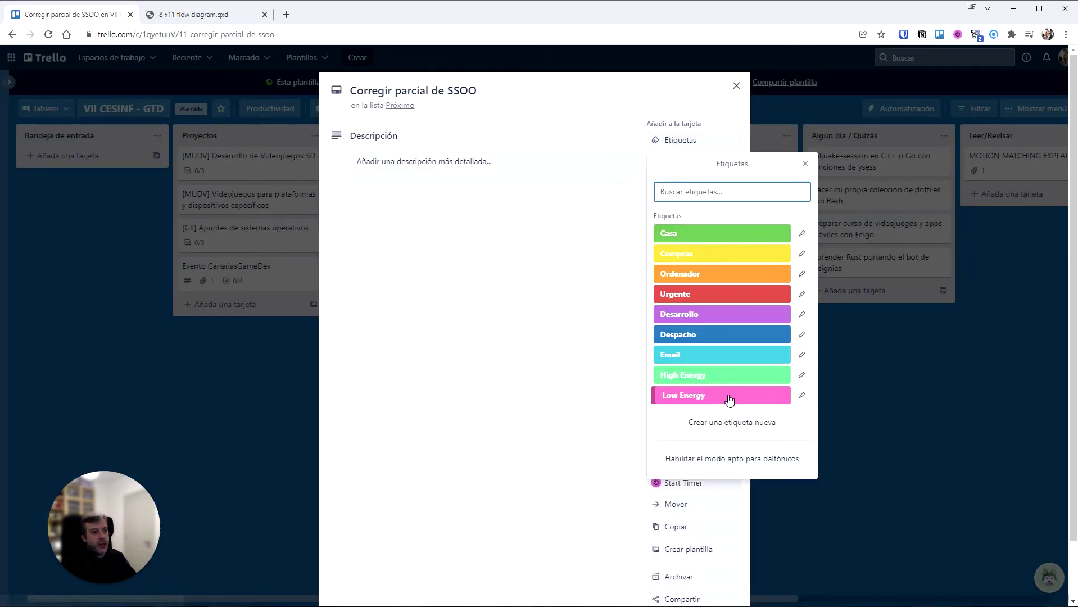
left_click(712, 375)
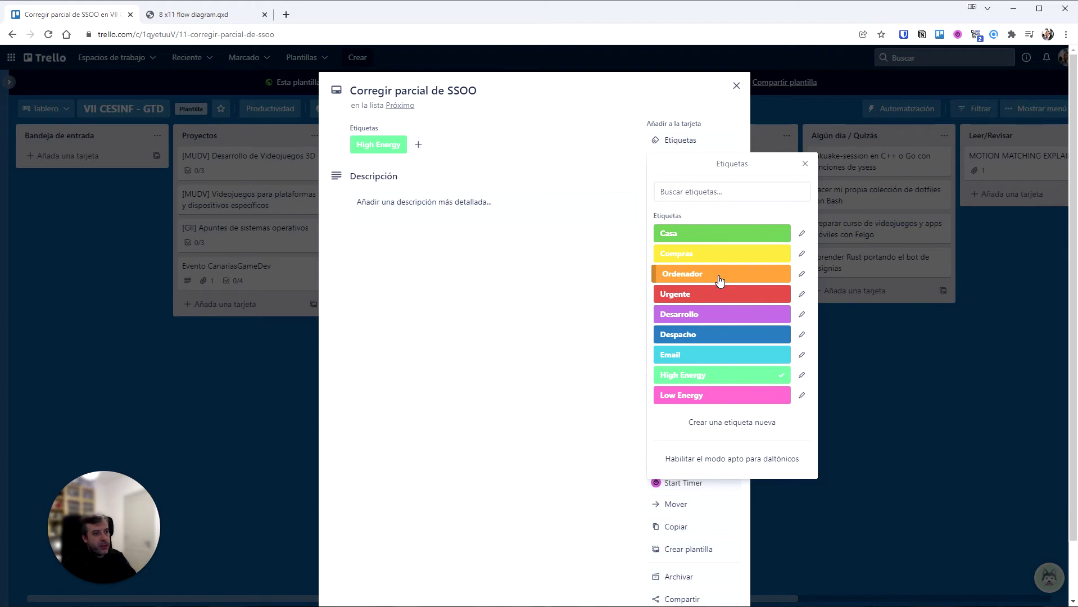
left_click(717, 337)
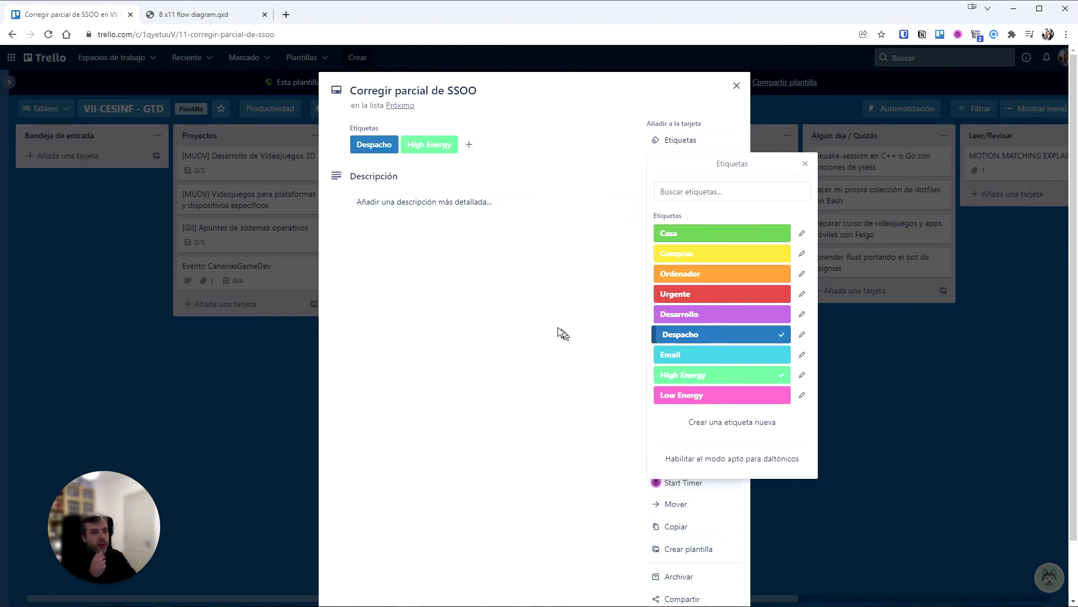
left_click(528, 296)
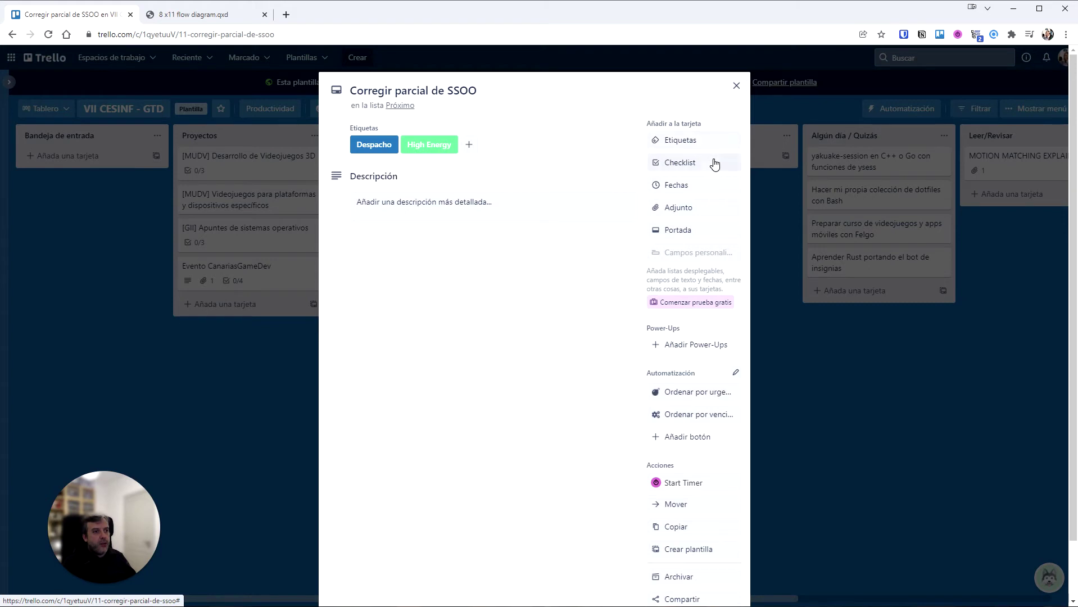
left_click(736, 85)
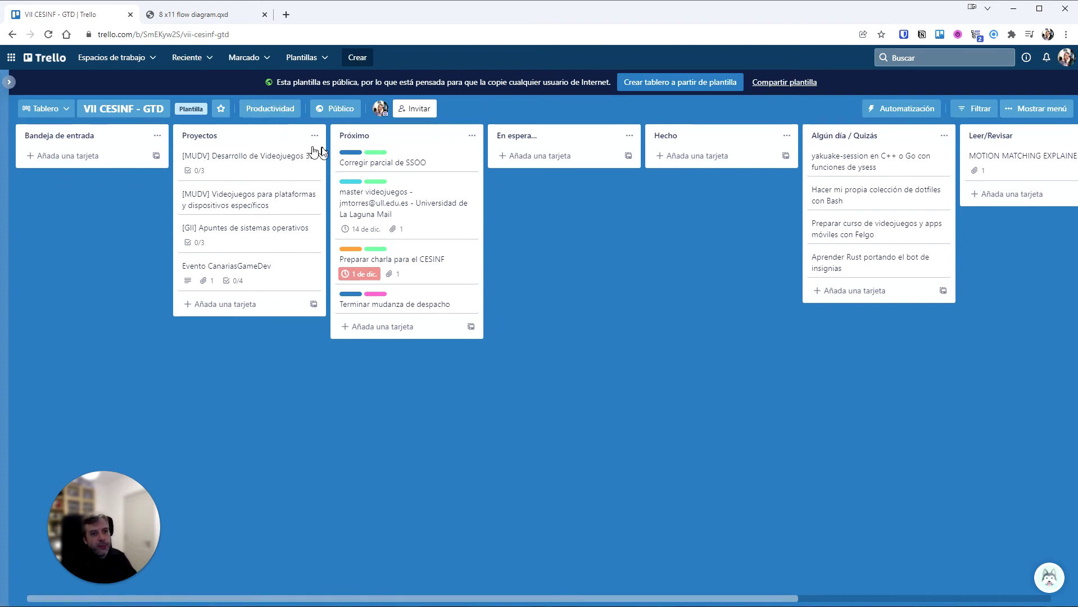
left_click(45, 109)
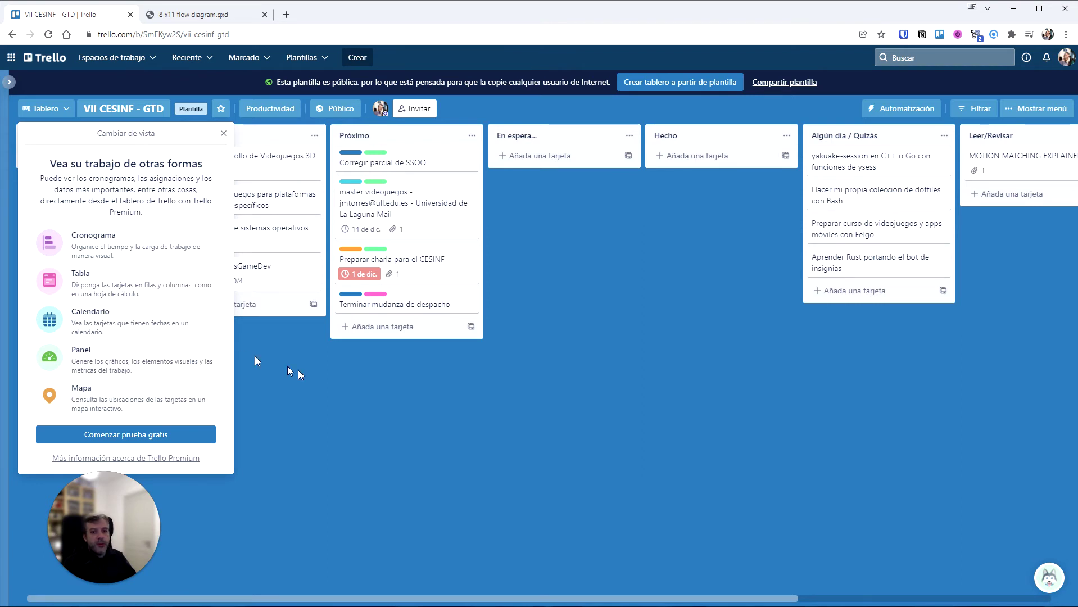
left_click(453, 419)
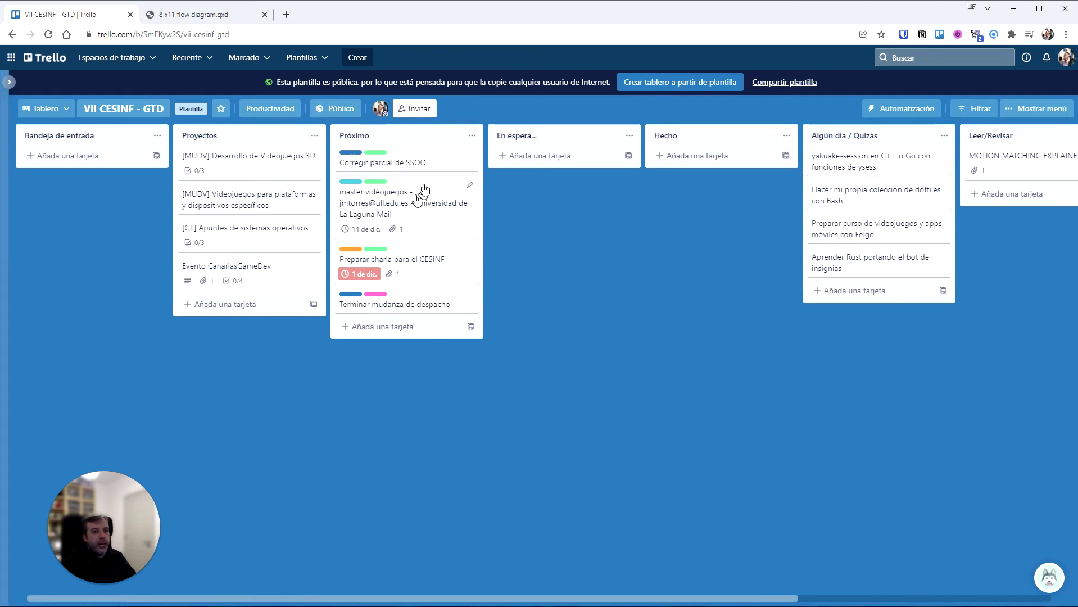
- Show the label names on the cards and place Terminar mudanza de despacho directly below Corregir parcial de SSOO in Próximo
left_click(375, 153)
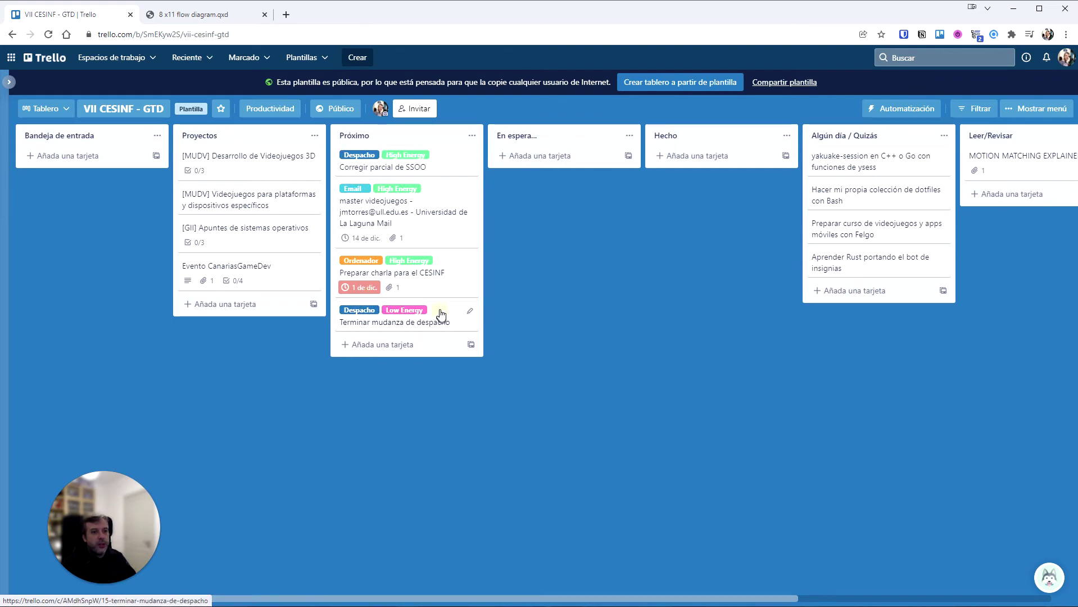
left_click_drag(441, 315, 378, 153)
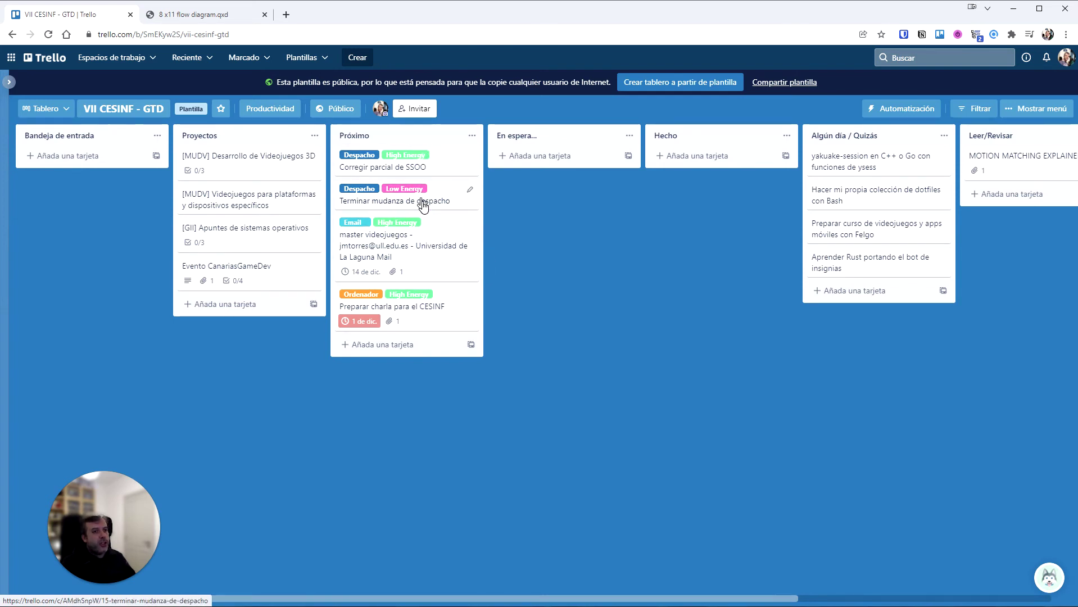
- Move the Corregir parcial de SSOO and Terminar mudanza de despacho cards from Próximo to Hecho
left_click_drag(443, 164, 752, 159)
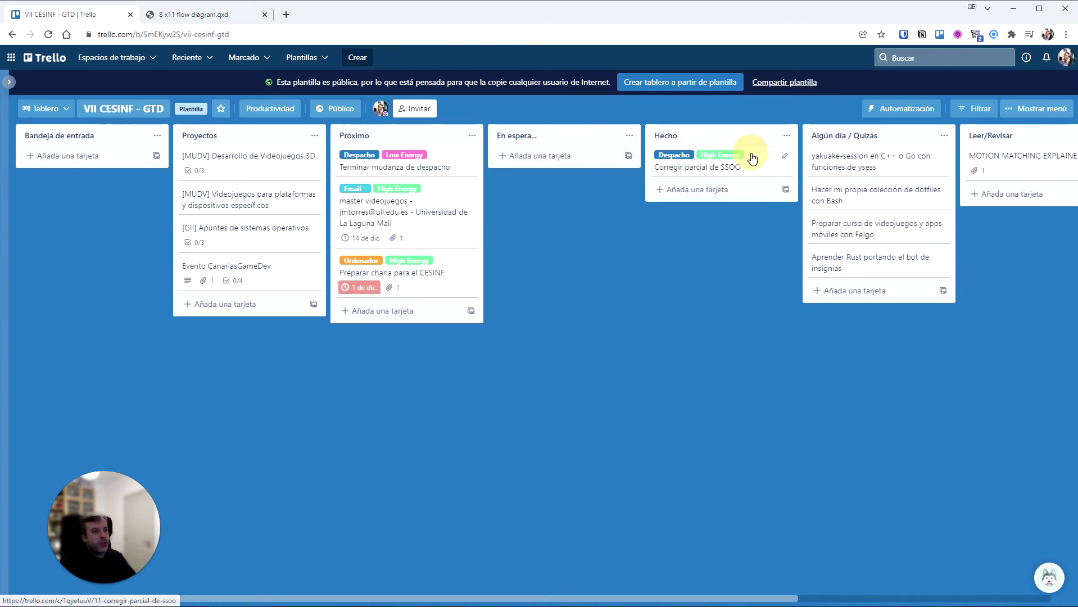
left_click_drag(438, 161, 764, 168)
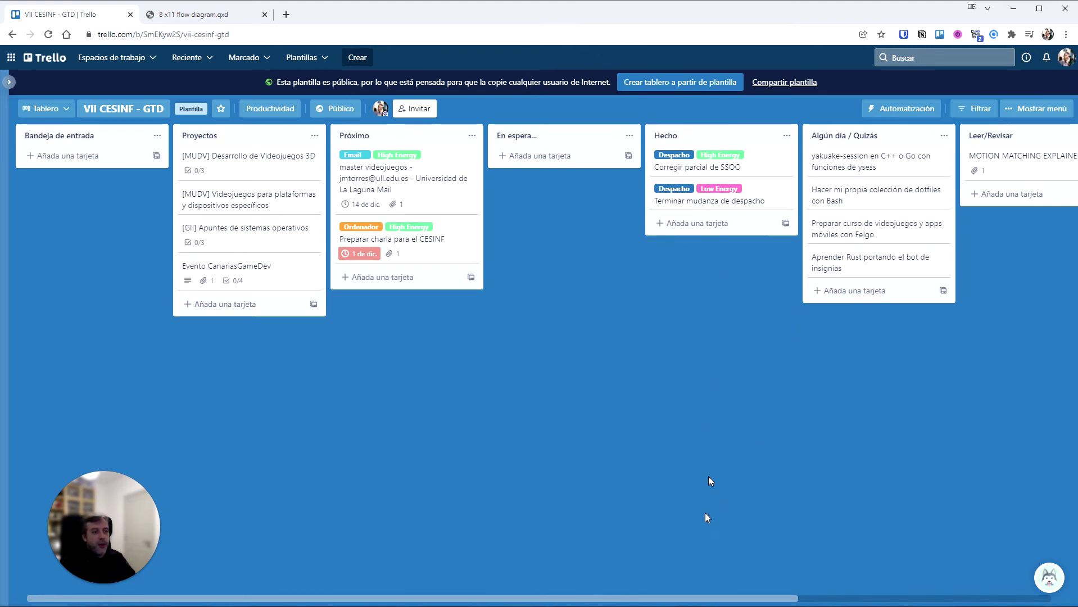
left_click(787, 136)
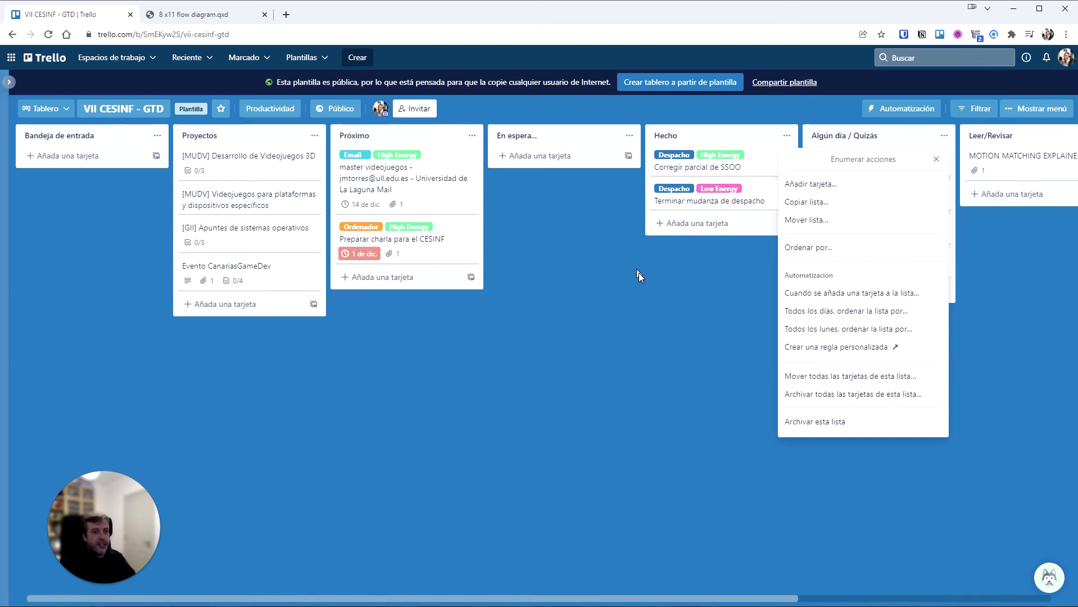
left_click(652, 293)
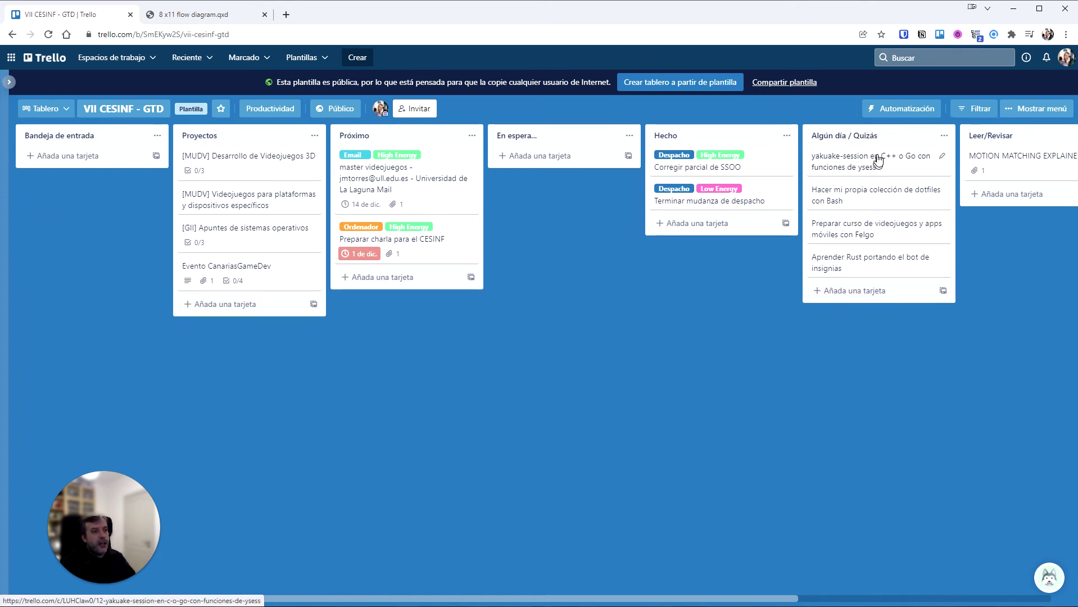
left_click_drag(895, 174, 619, 162)
left_click_drag(823, 168, 899, 164)
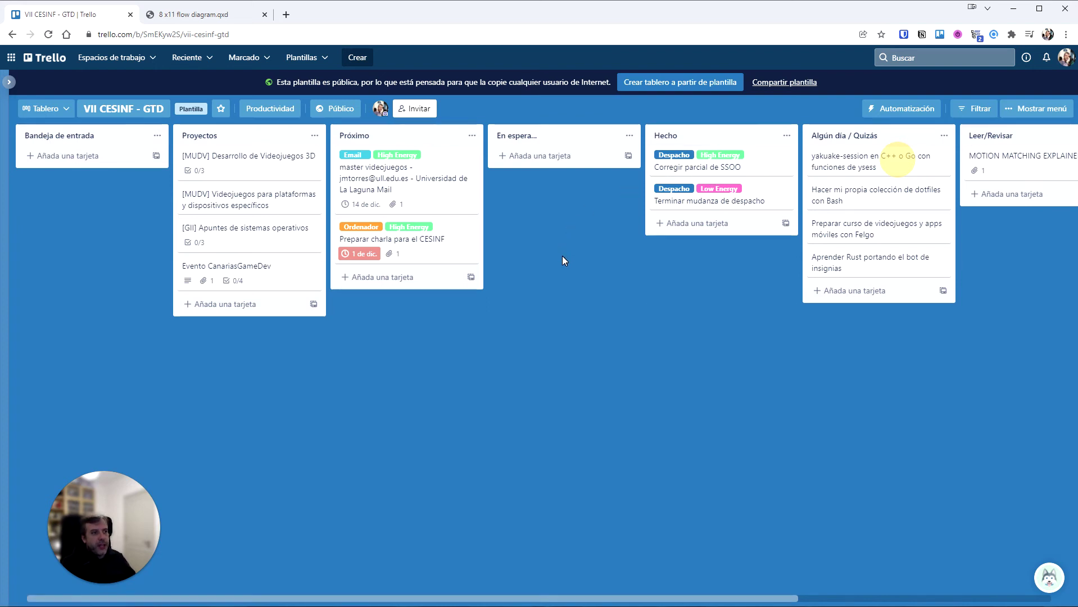
left_click(431, 142)
left_click(580, 294)
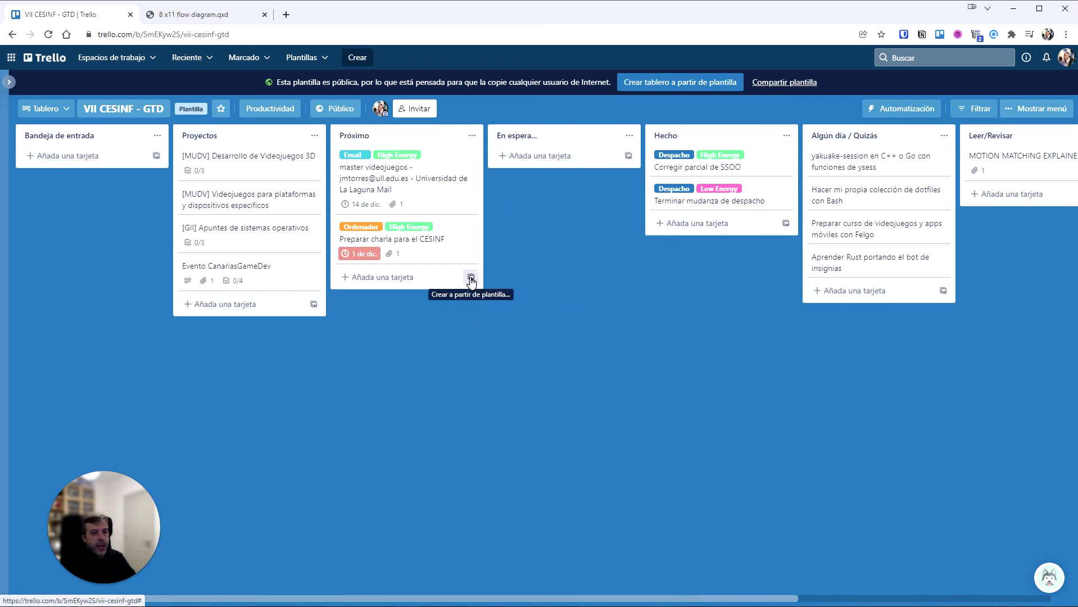
- Create a card named Nuevo proyecto in the Proyectos list from the Proyecto template, keeping its checklist
left_click(313, 305)
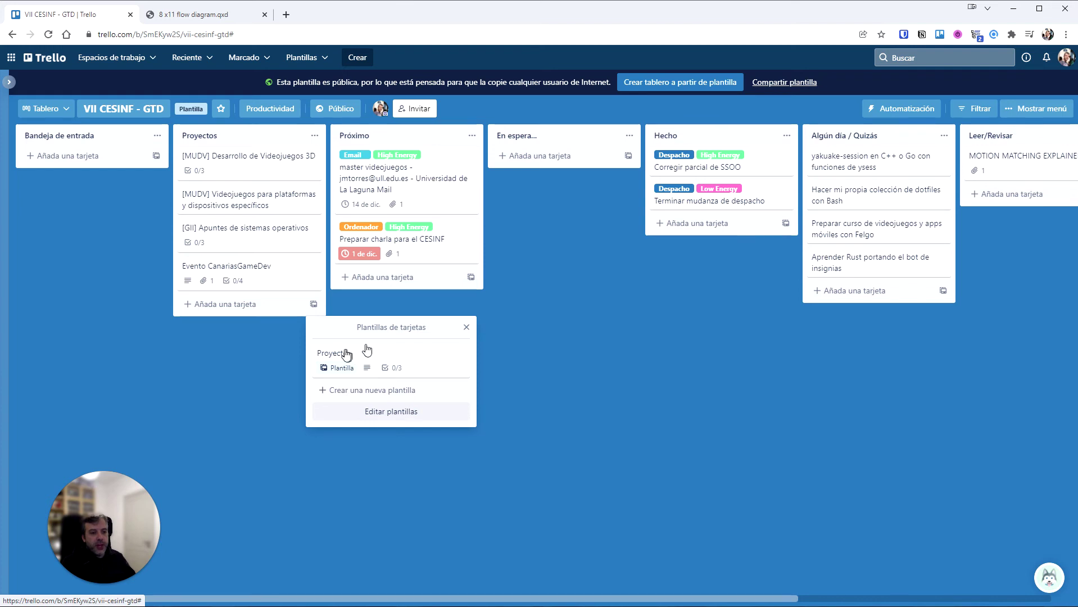
left_click(376, 357)
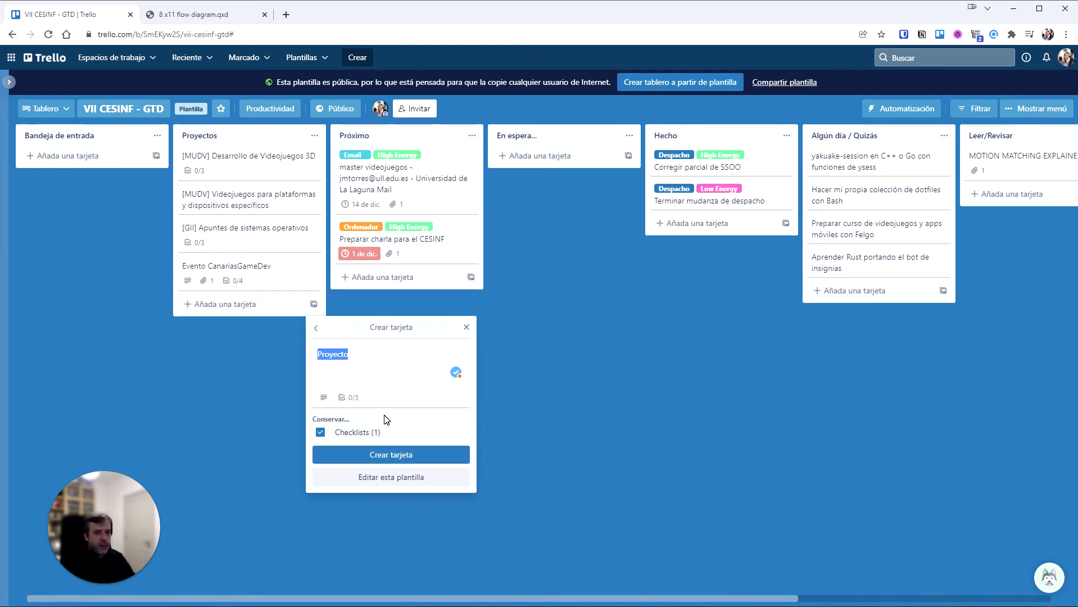
left_click(384, 361)
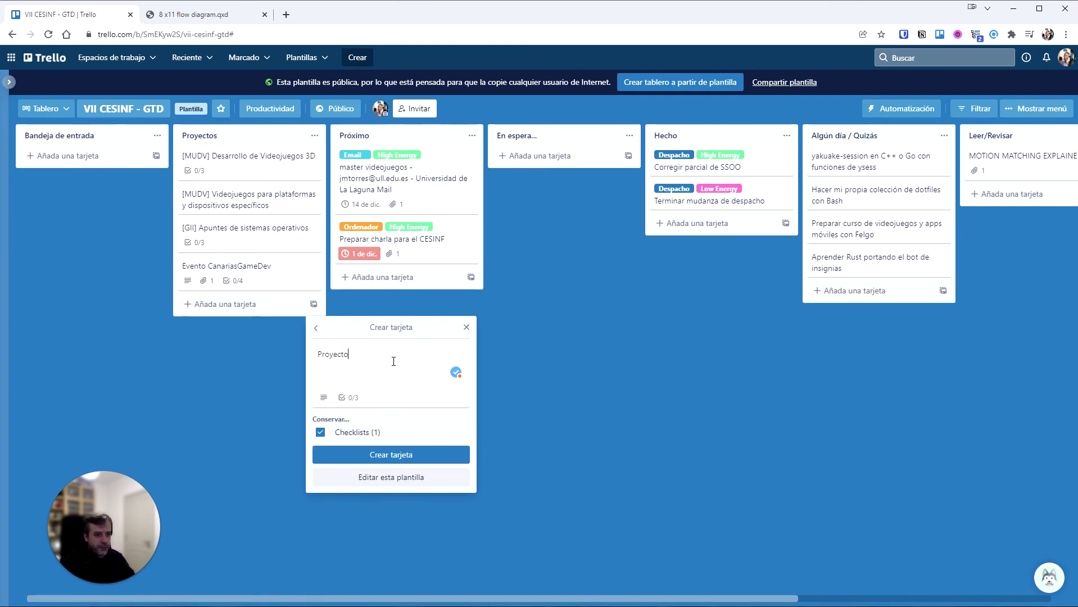
key("BackSpace")
key("BackSpace")
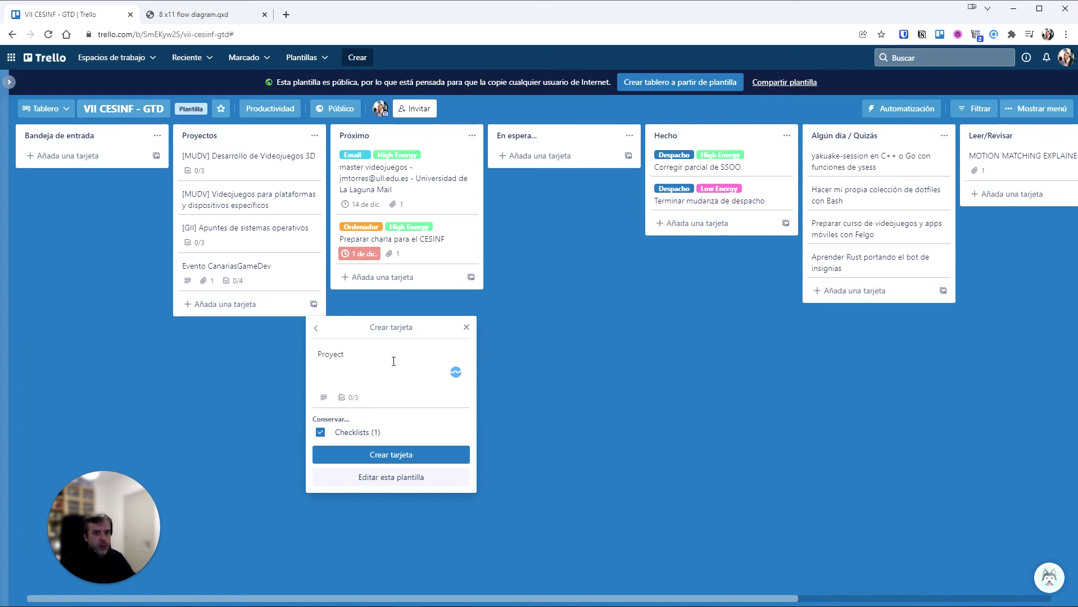
key("BackSpace")
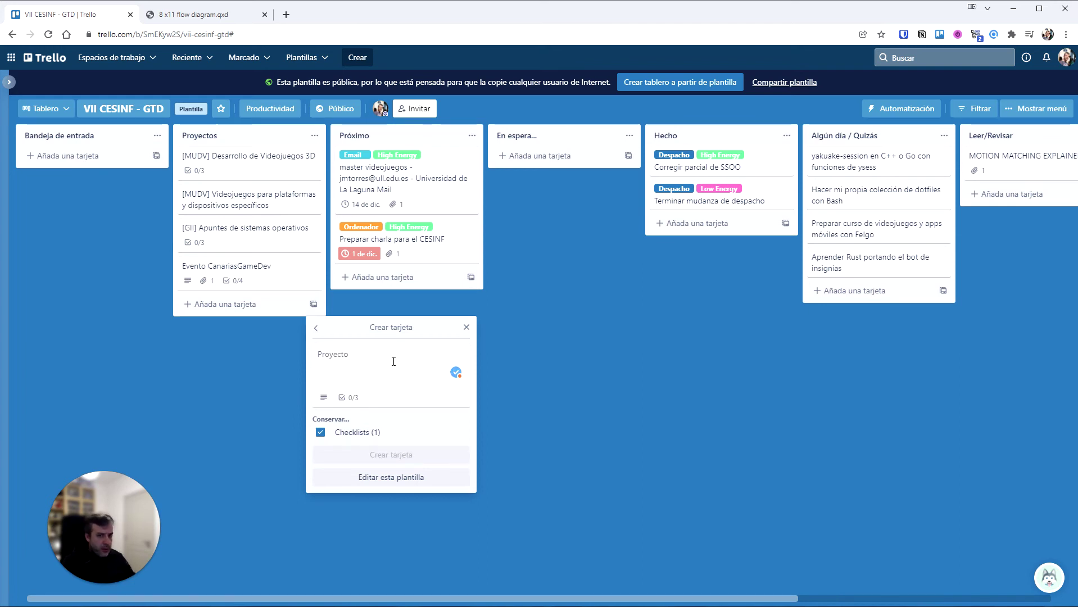
type("Nuevo")
type("pro")
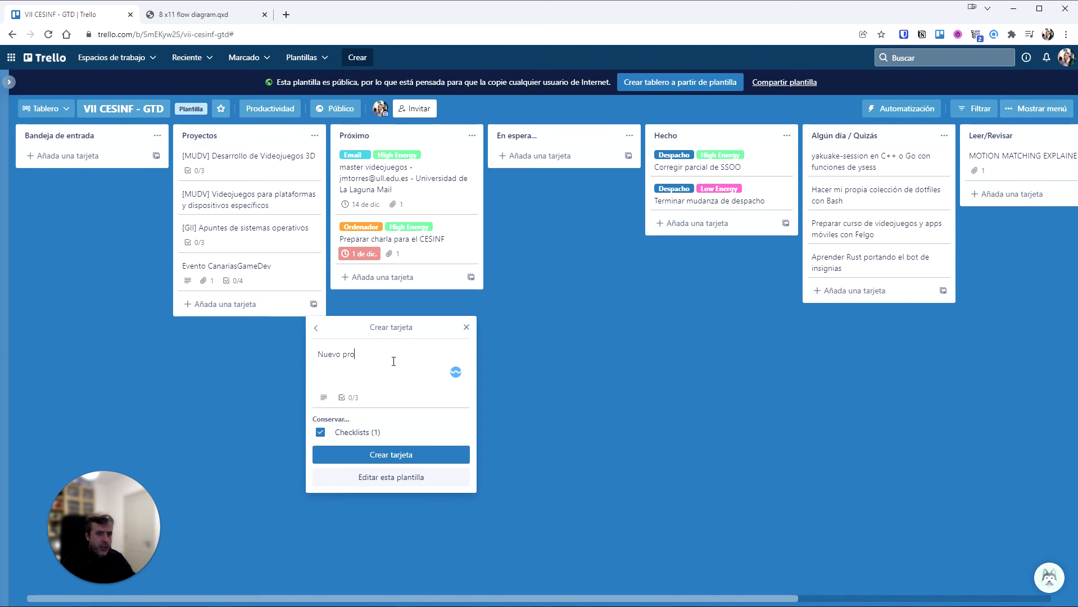
type("yecto")
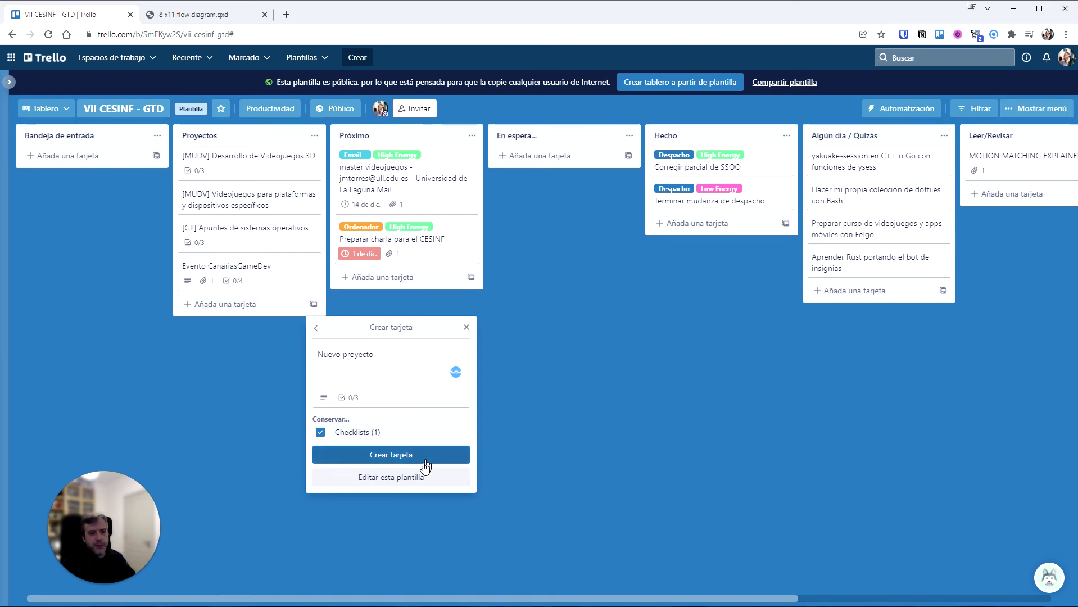
left_click(393, 457)
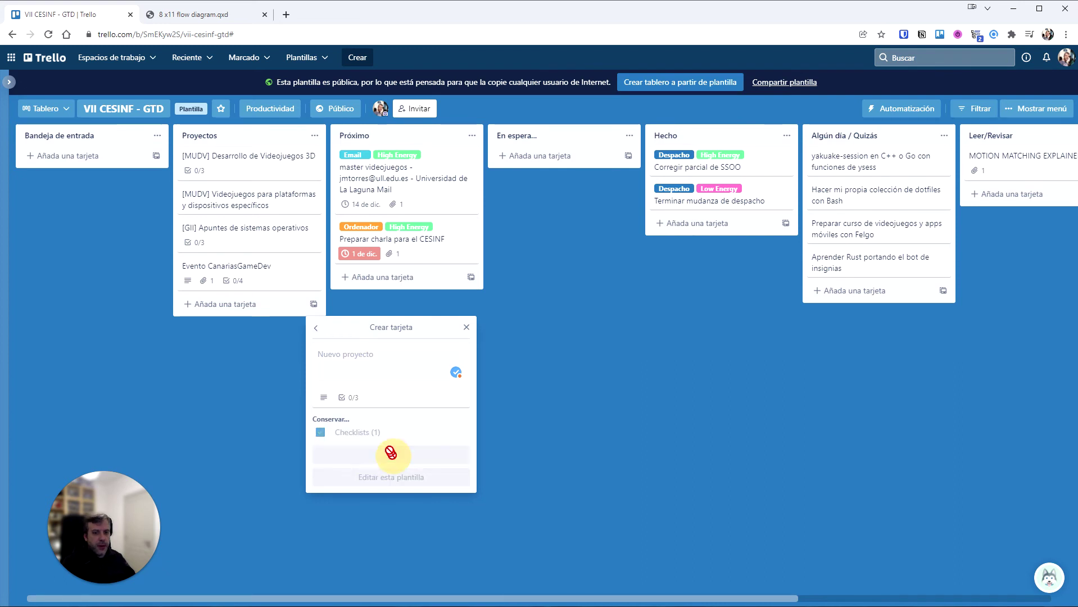
- Examine the Nuevo proyecto card and the available actions for its Tarea 1 checklist item, and close the card
left_click(244, 316)
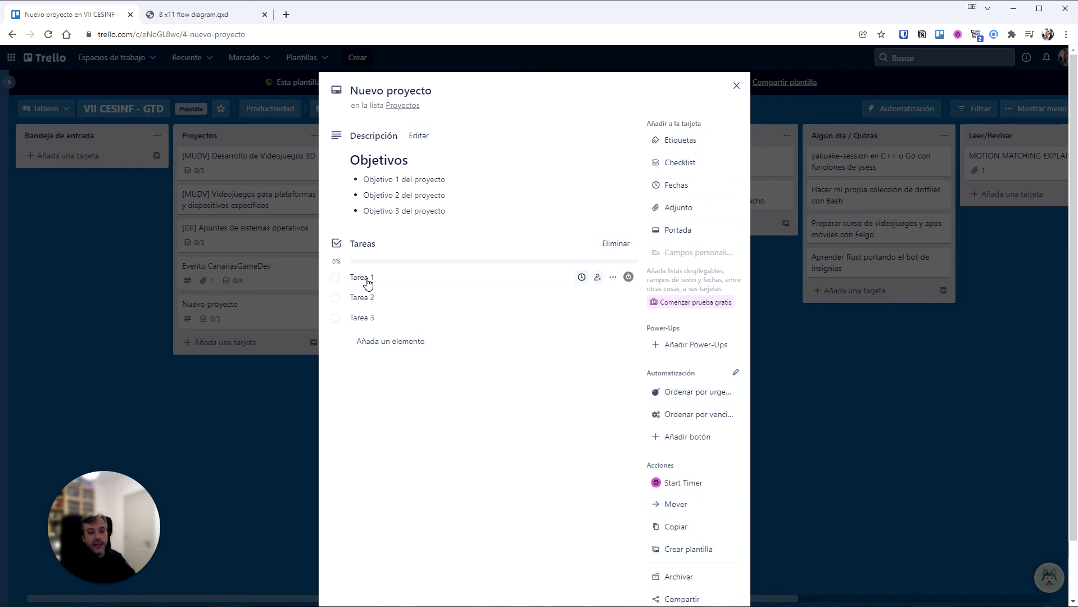
left_click(612, 278)
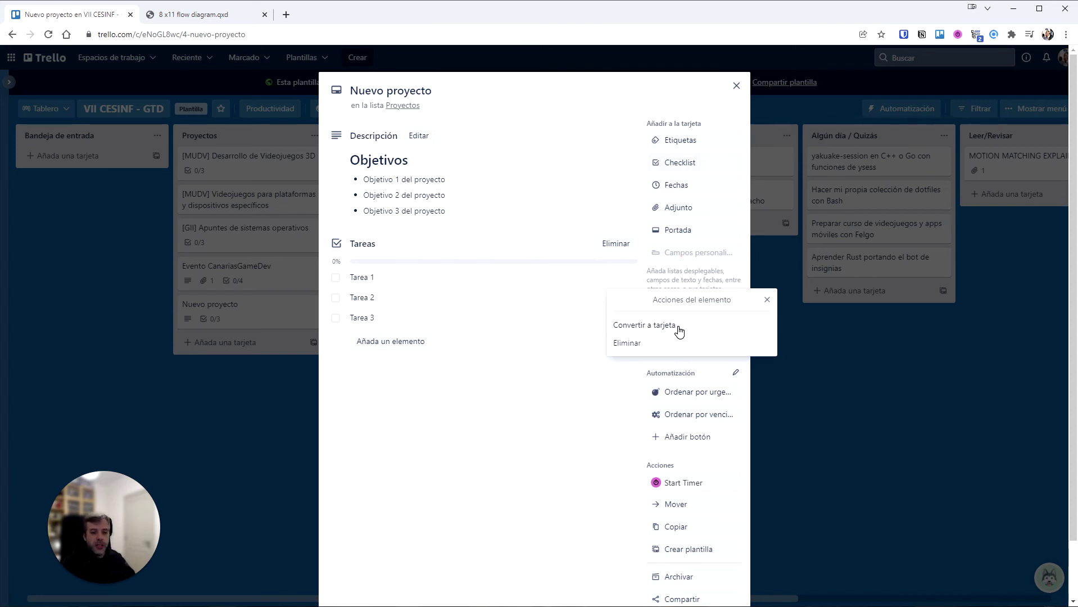
left_click(736, 86)
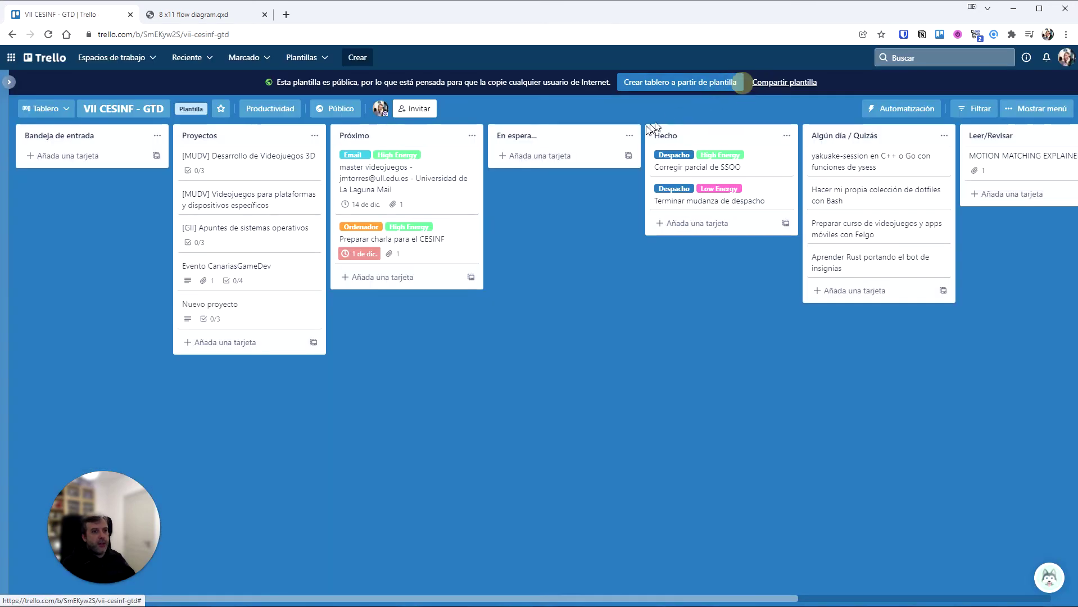
- Review the sorting automations on the master videojuegos card and the board's automation rules, and return to the board
left_click(450, 165)
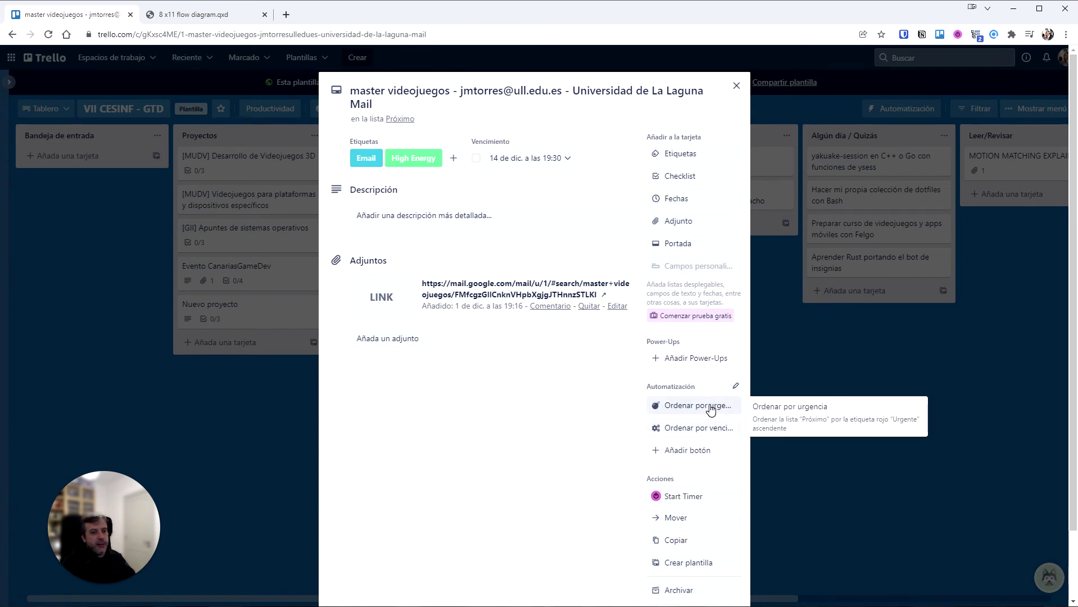
left_click(736, 85)
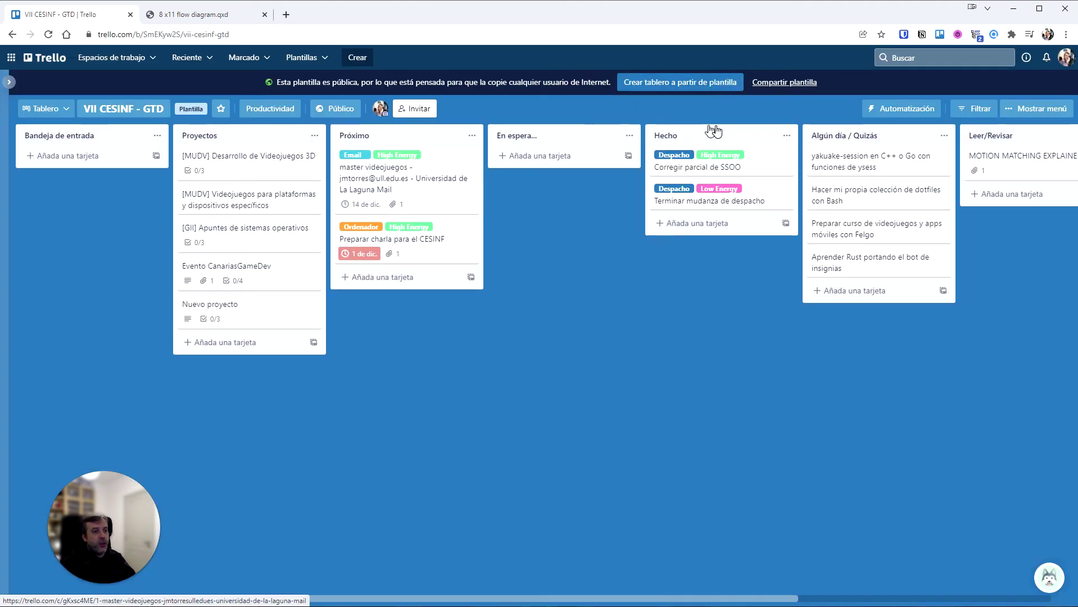
left_click(895, 108)
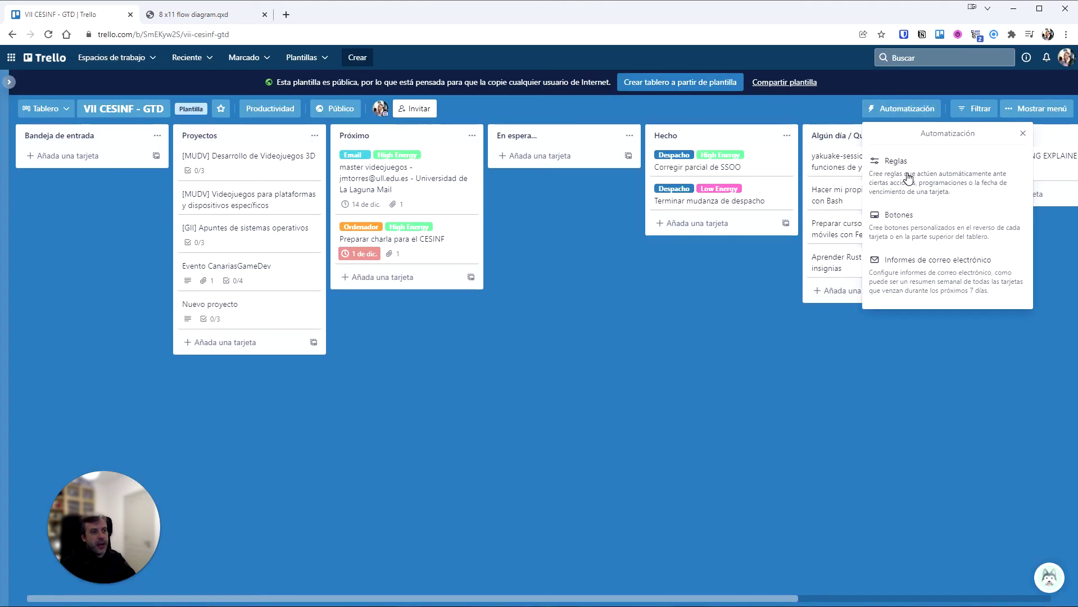
left_click(607, 314)
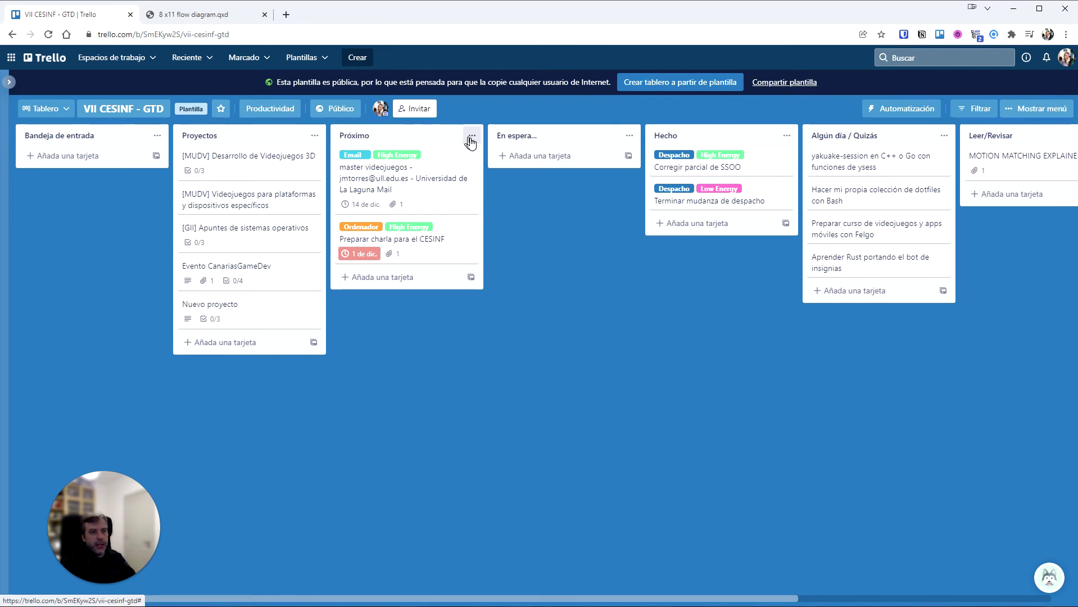
left_click(878, 109)
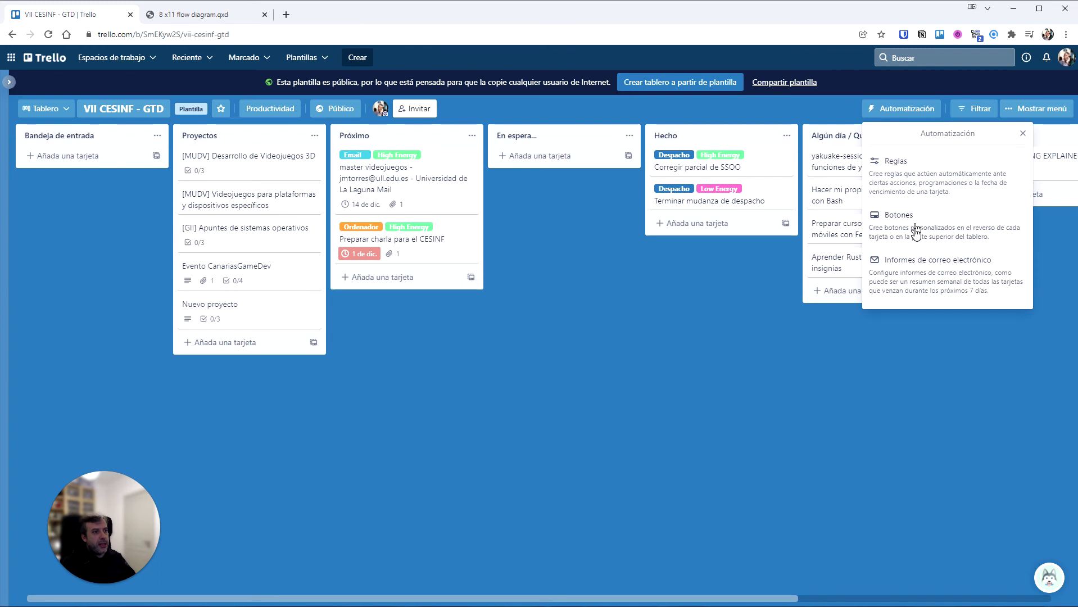
left_click(925, 160)
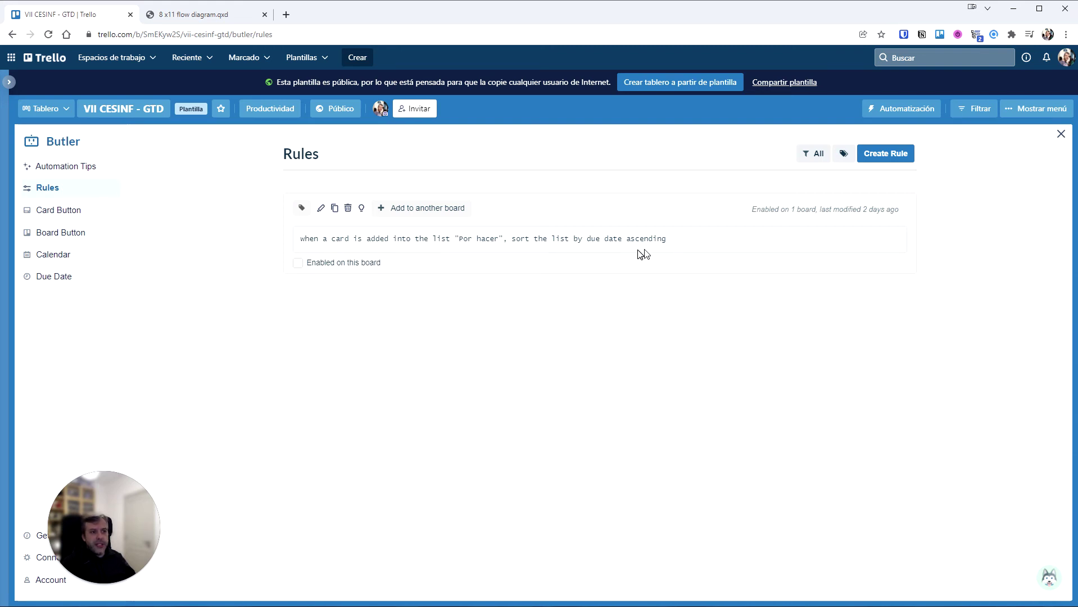
left_click(1060, 135)
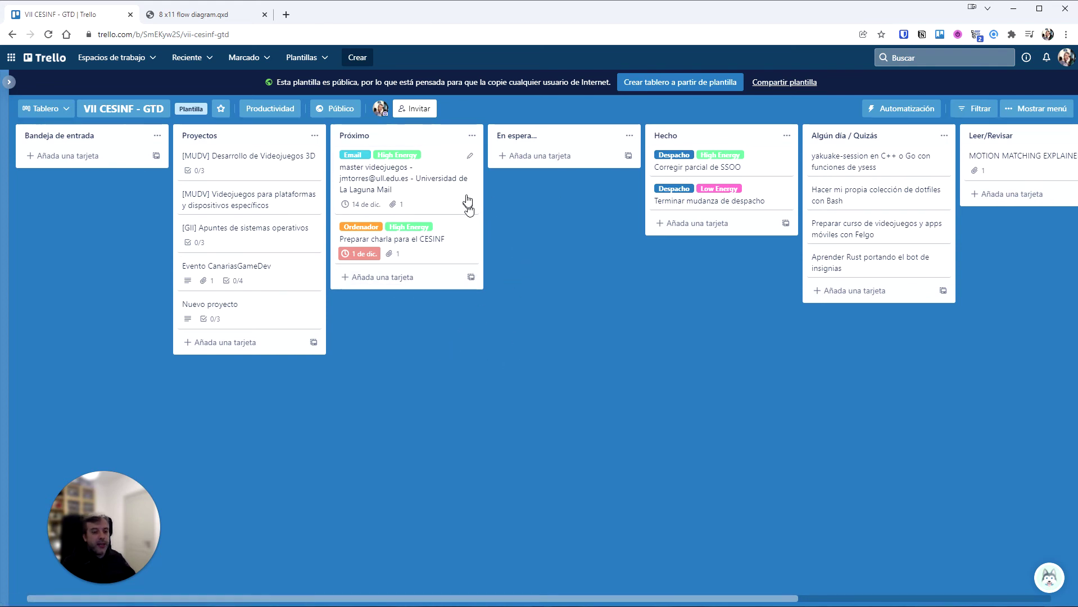
- Try to sort the Próximo list by urgency with the Ordenar por urgencia automation on the master videojuegos card
left_click(439, 165)
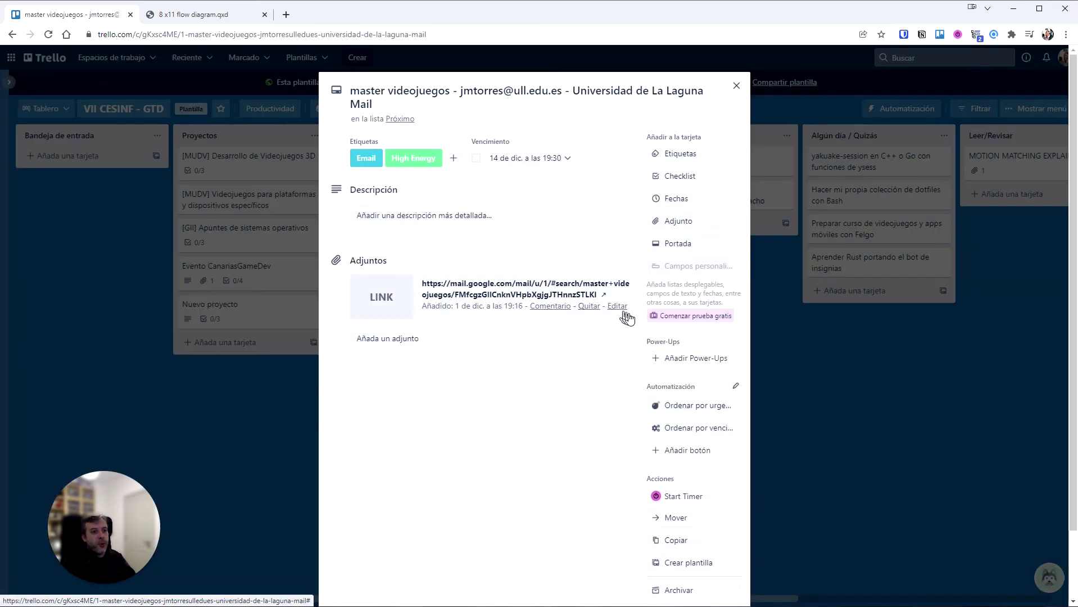
left_click(736, 85)
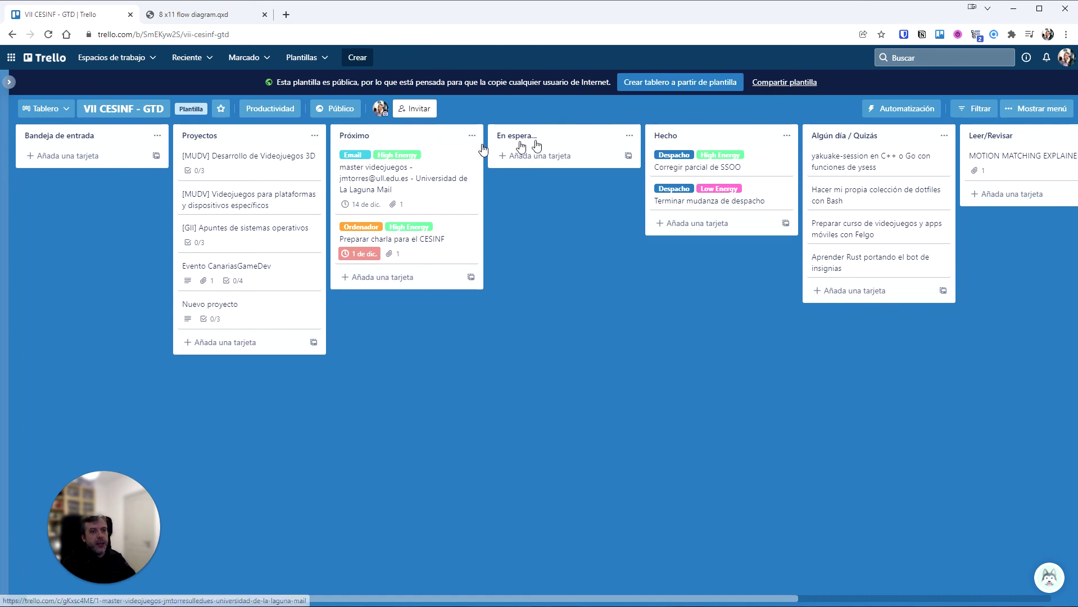
left_click(443, 165)
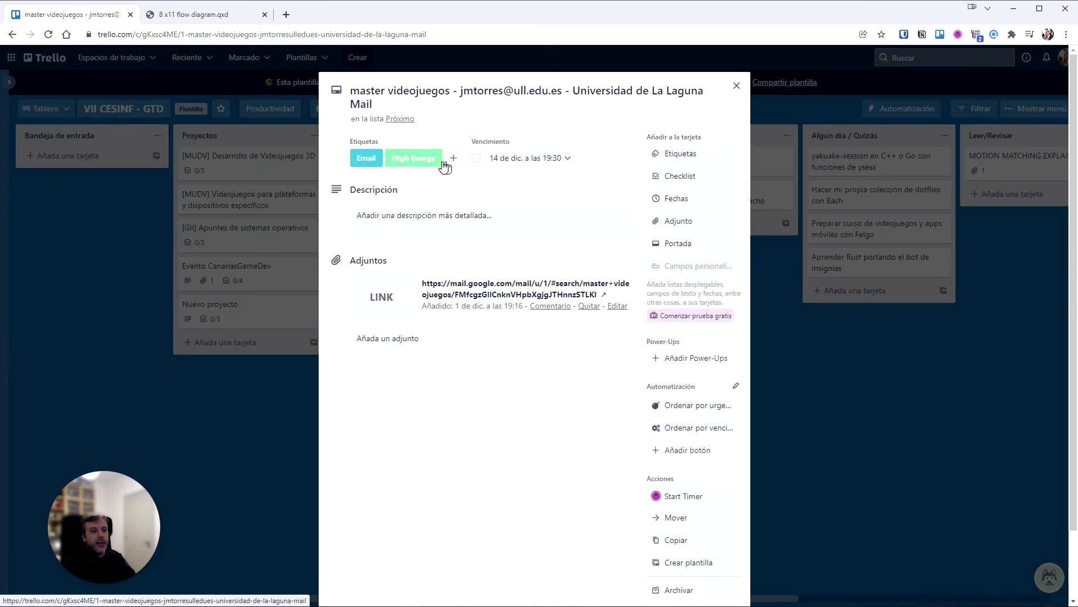
left_click(693, 411)
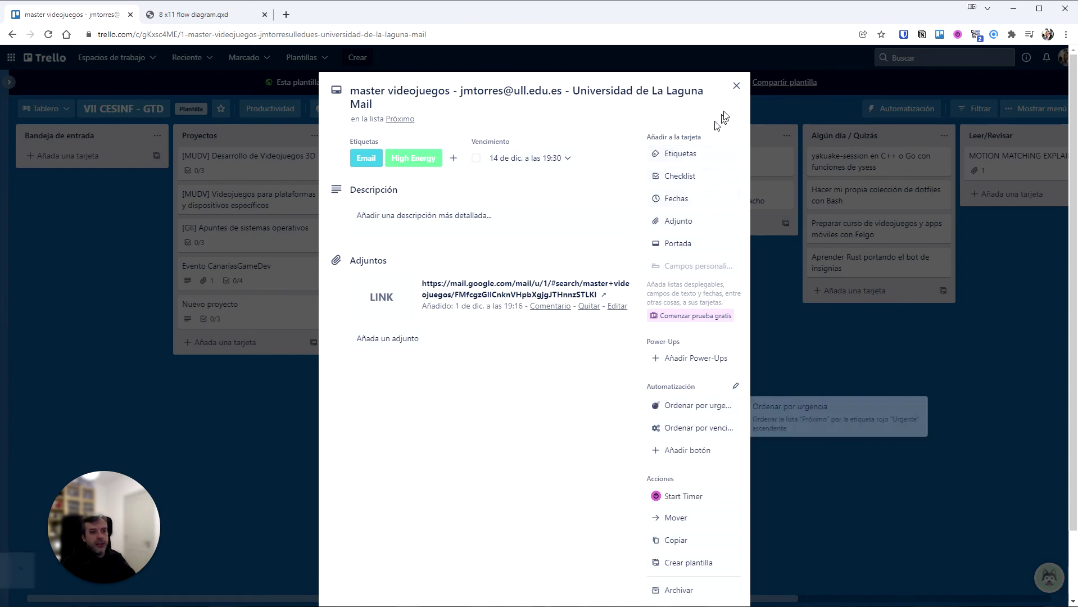
left_click(736, 87)
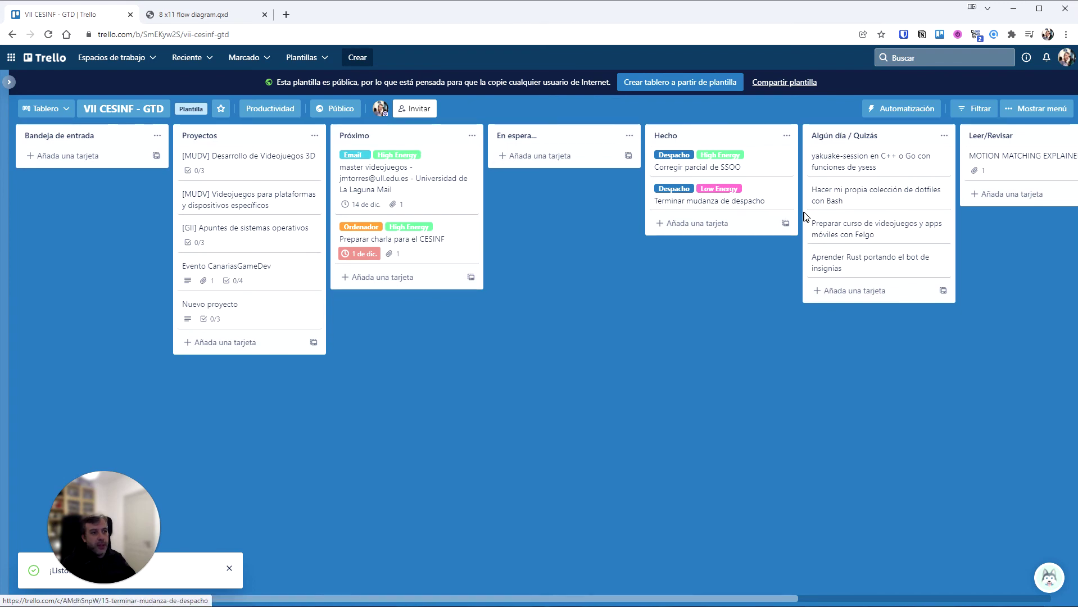
- Open the Preparar charla para el CESINF card in the Próximo list
left_click(449, 231)
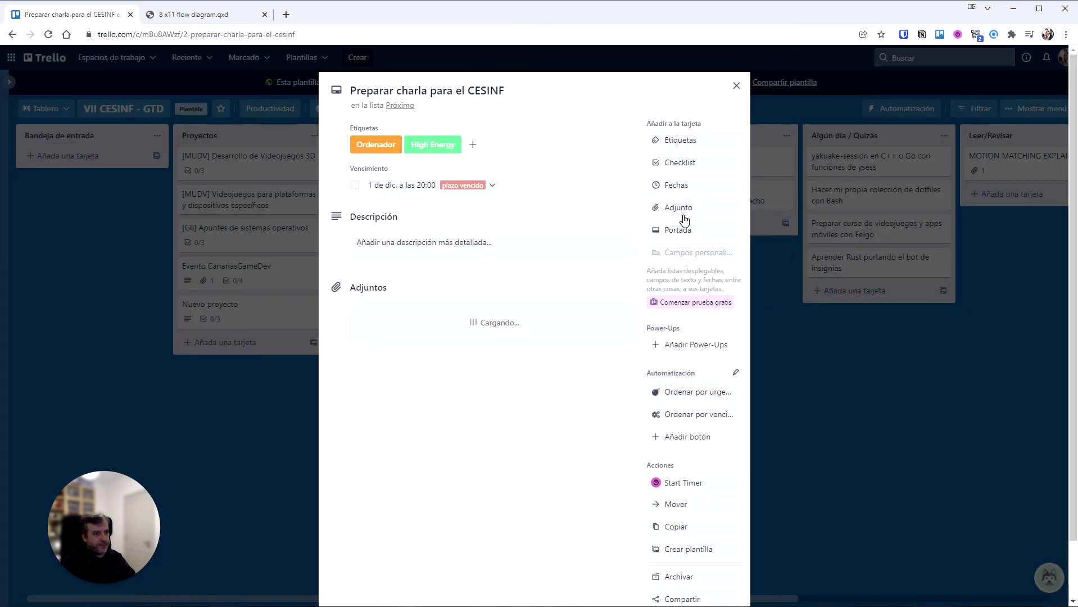
left_click(682, 163)
left_click(721, 256)
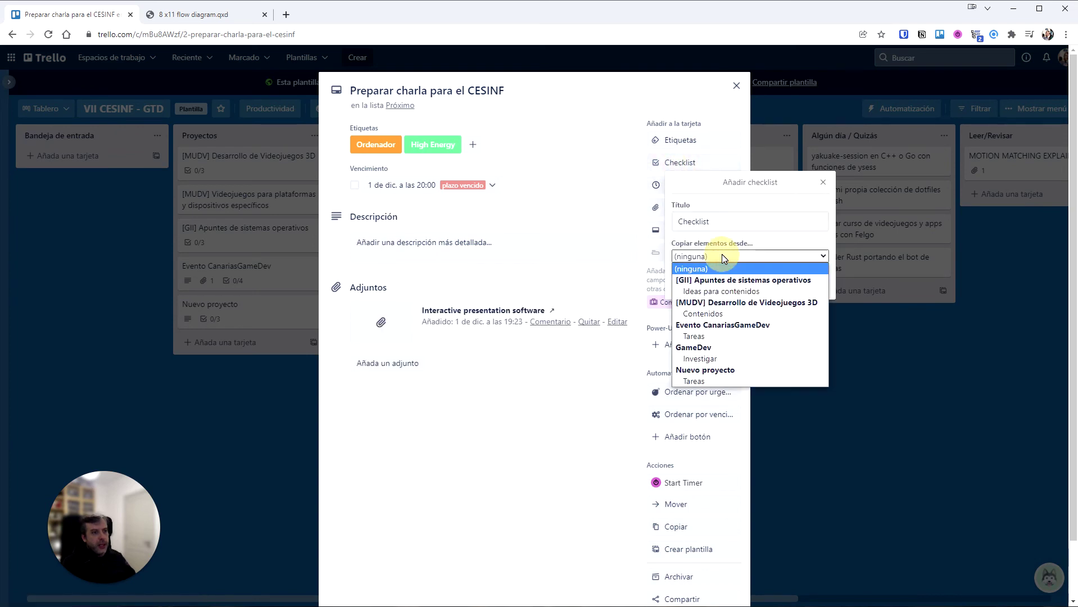
left_click(644, 207)
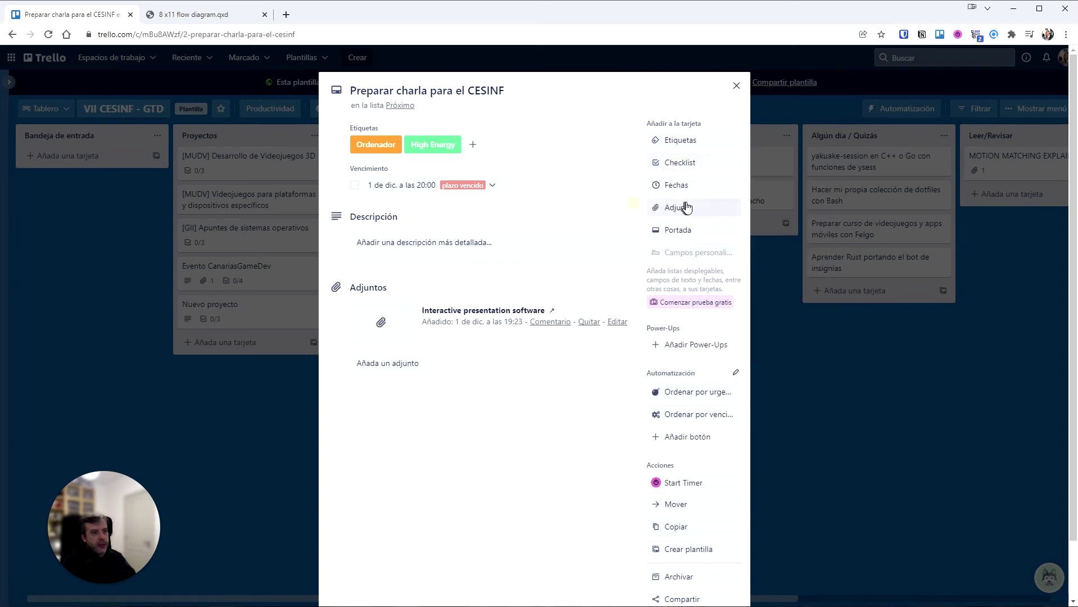
- Add the Urgente label to the Preparar charla para el CESINF card and close the card
left_click(694, 140)
left_click(687, 296)
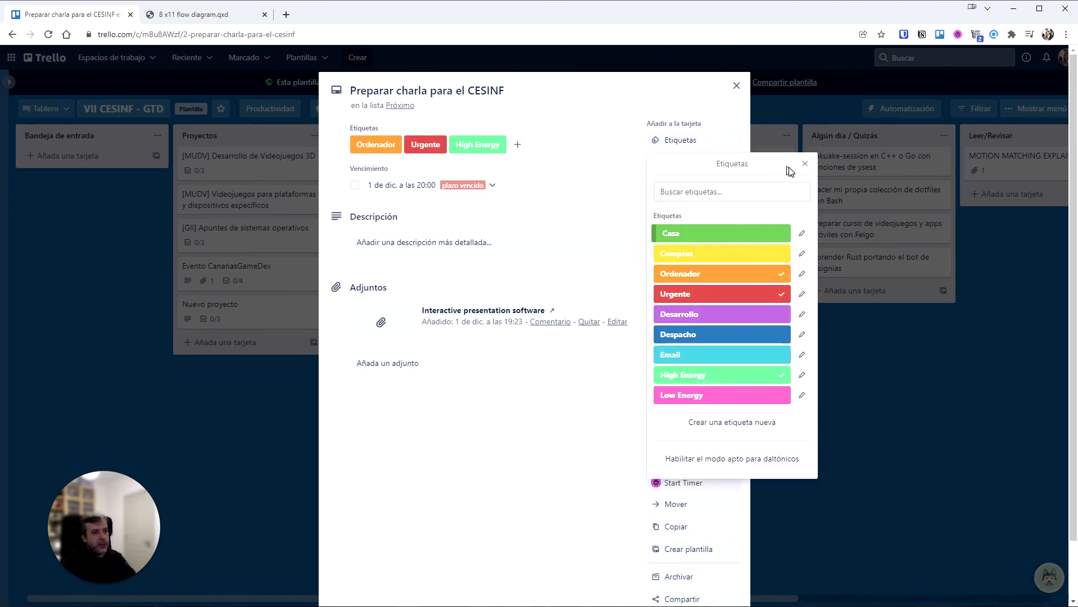
left_click(805, 164)
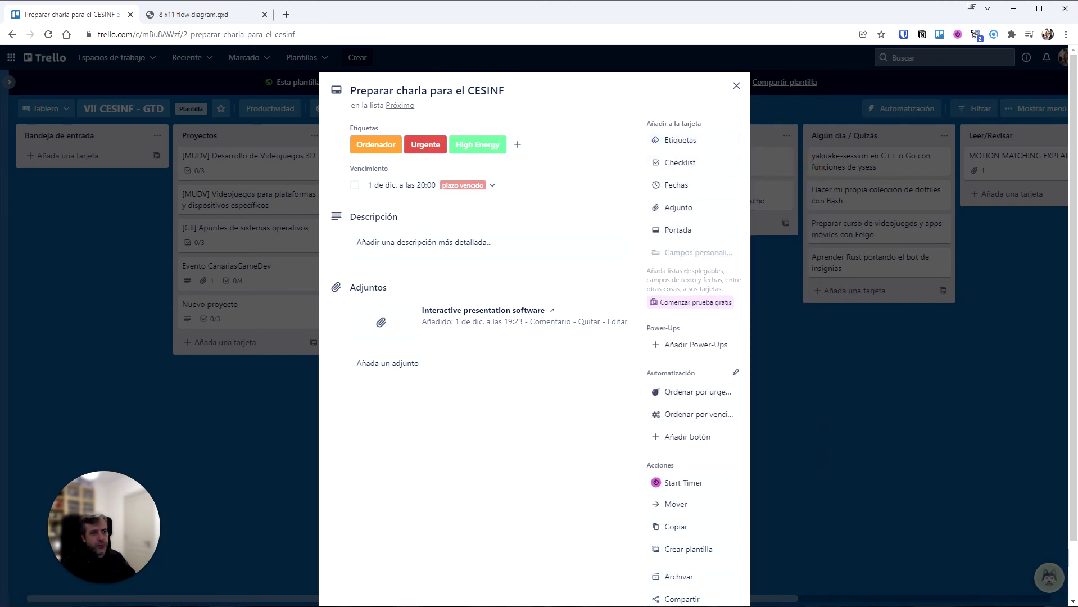
left_click(736, 86)
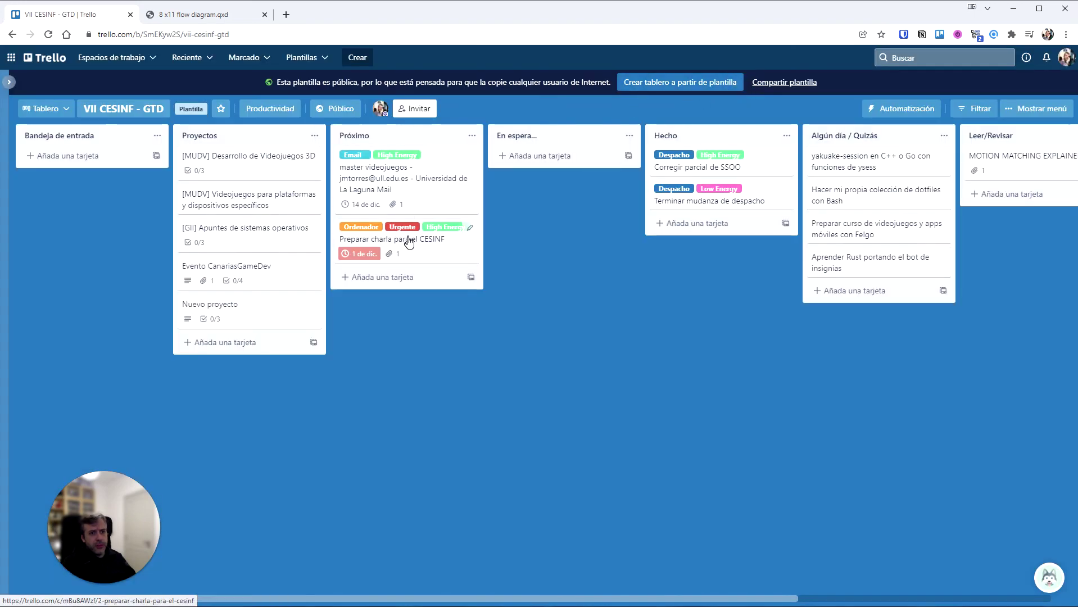
- Sort the Próximo list by urgency with the Ordenar por urgencia automation on the Preparar charla para el CESINF card
left_click(461, 242)
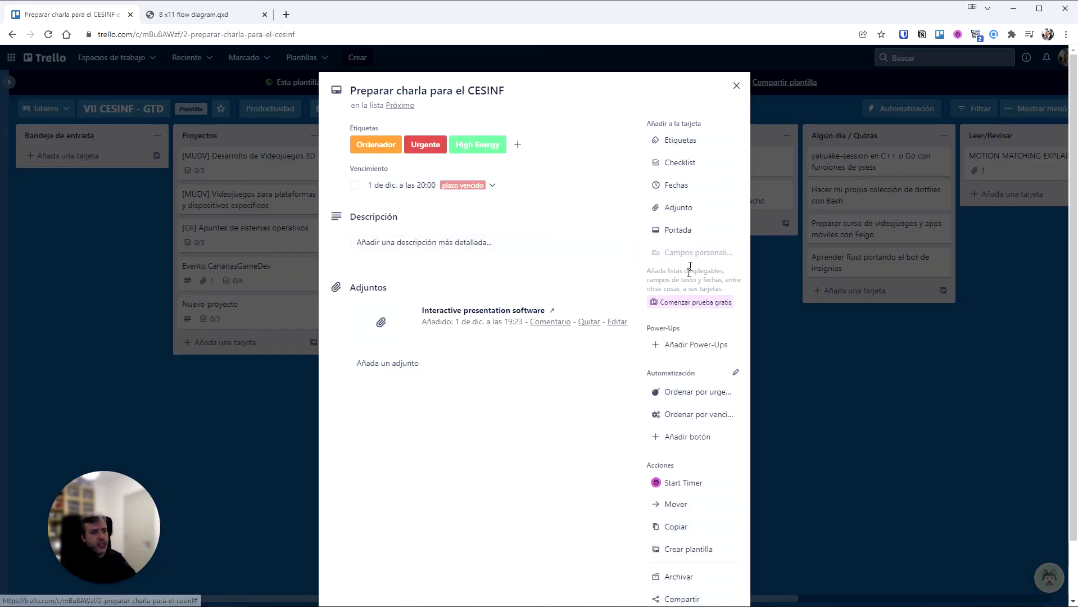
left_click(679, 392)
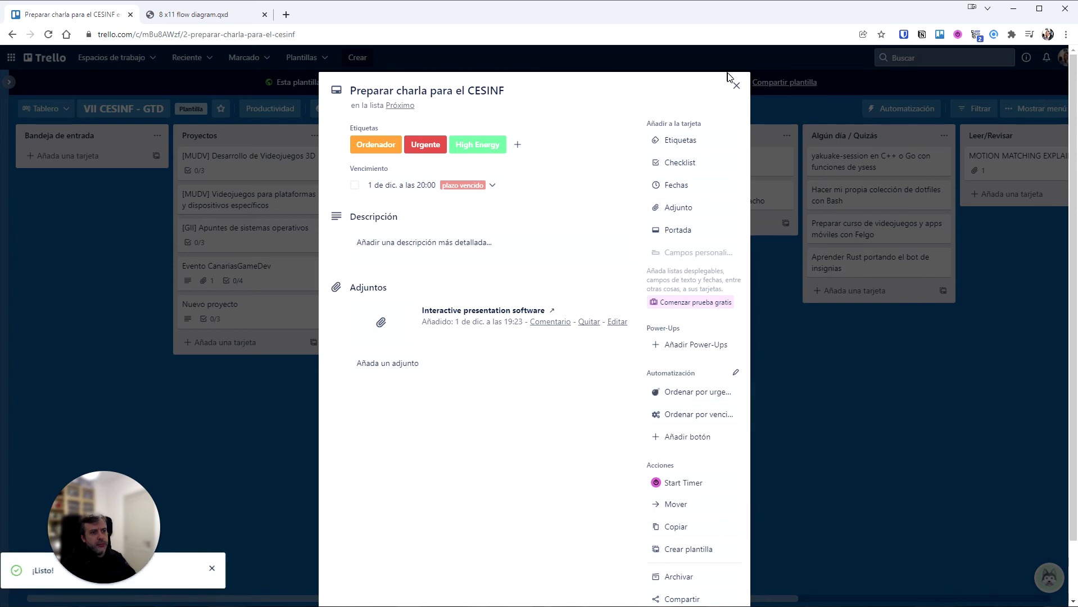
left_click(736, 85)
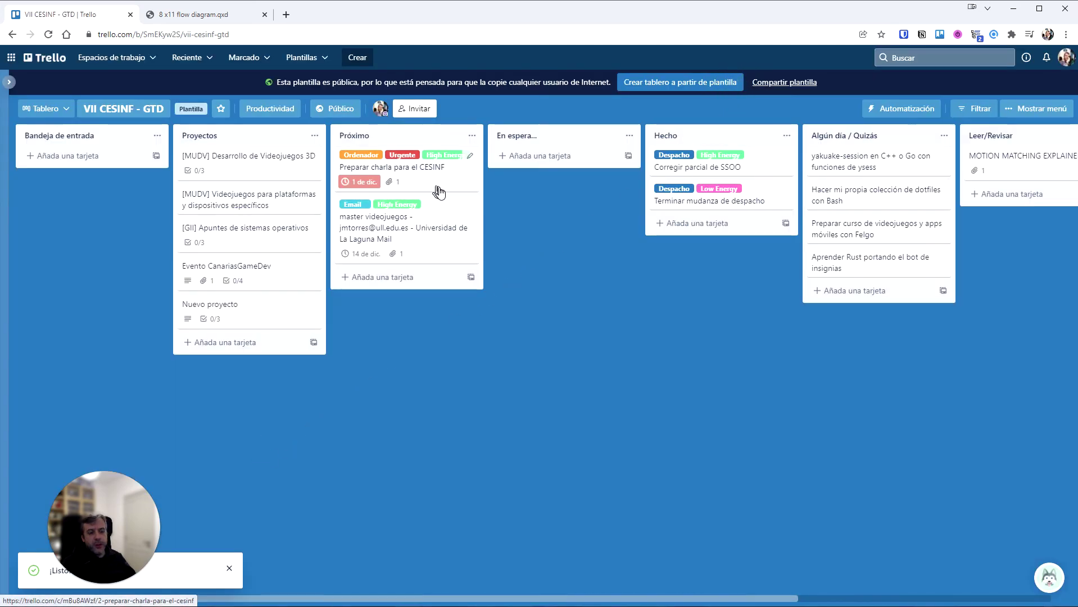
- Sort the Próximo list by due date with the automation on the master videojuegos card and close the card
left_click(444, 214)
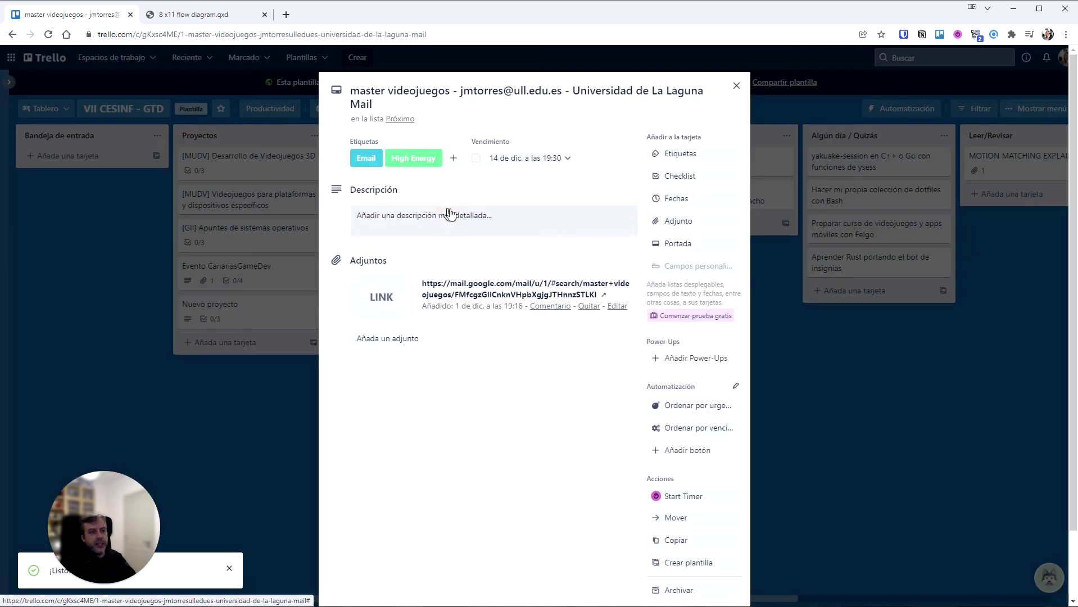
left_click(695, 430)
left_click(737, 86)
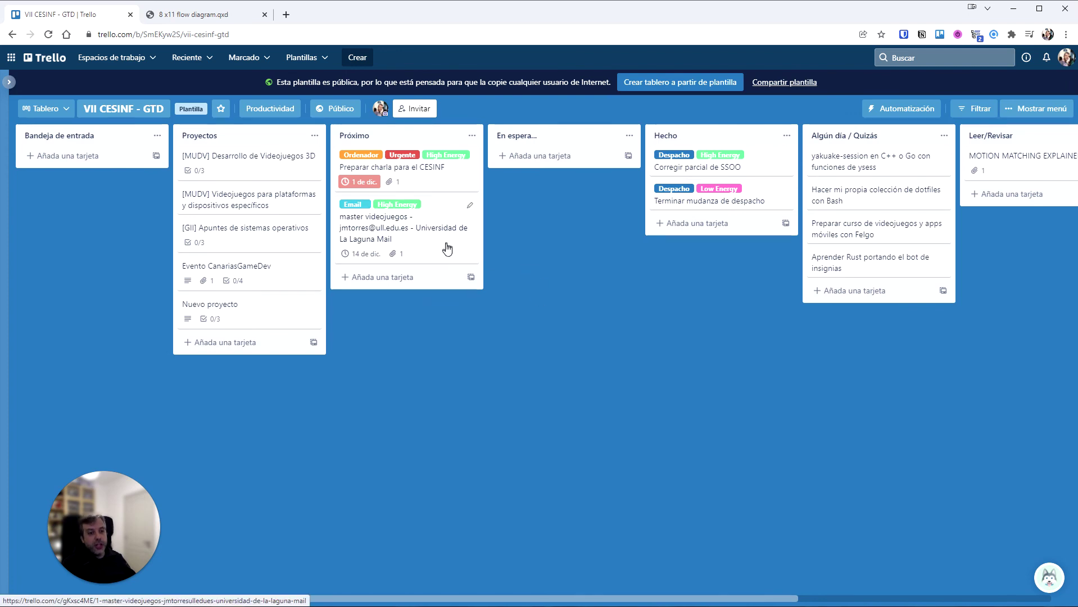
- Examine the Preparar charla para el CESINF card's details and review the recent time entries in the Toggl Track extension
left_click(451, 187)
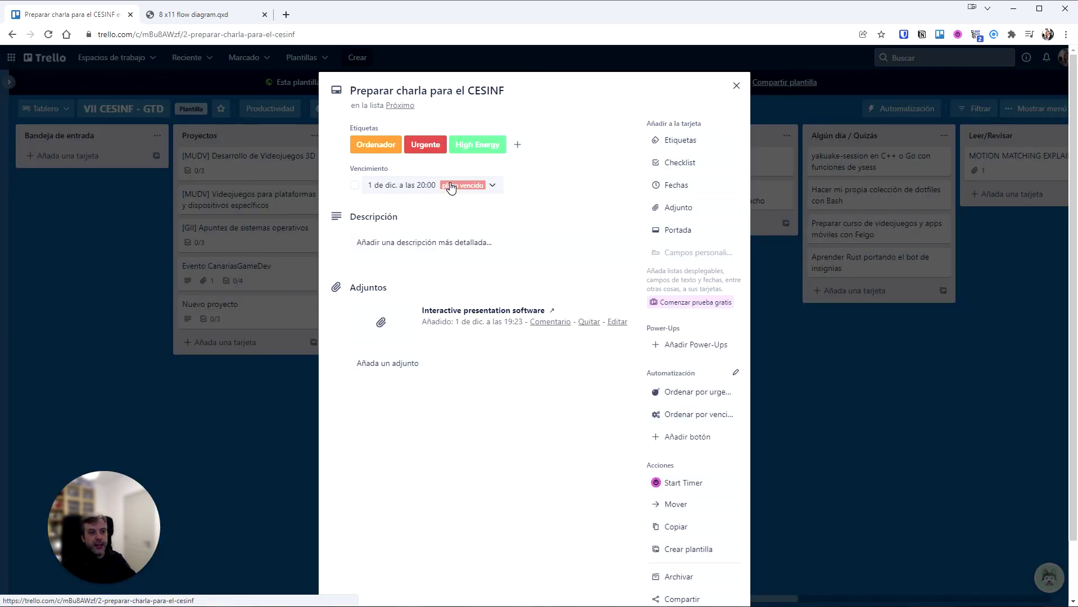
left_click(737, 84)
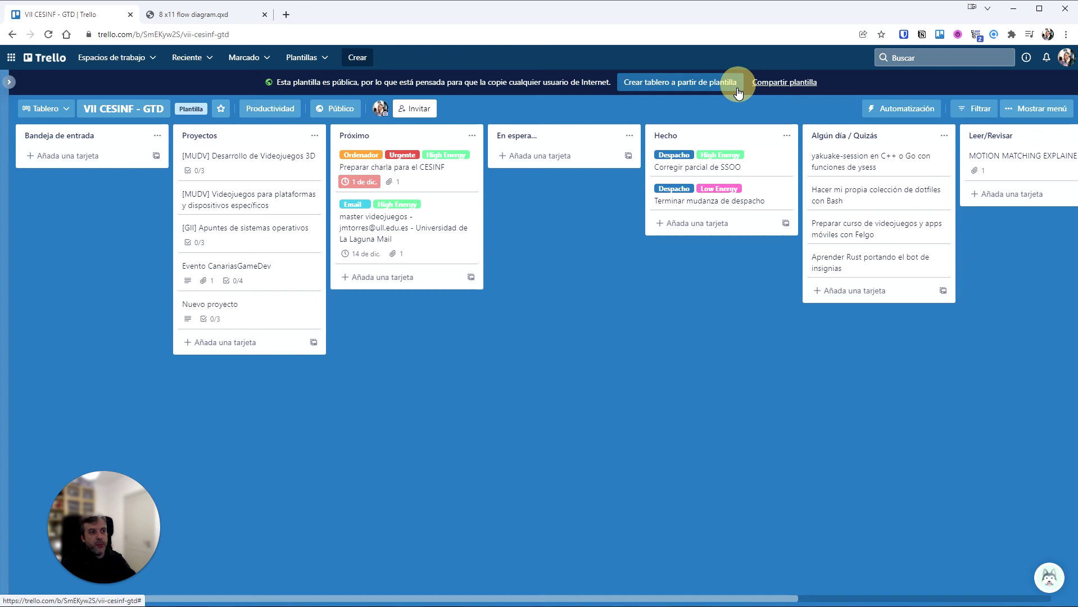
left_click(959, 36)
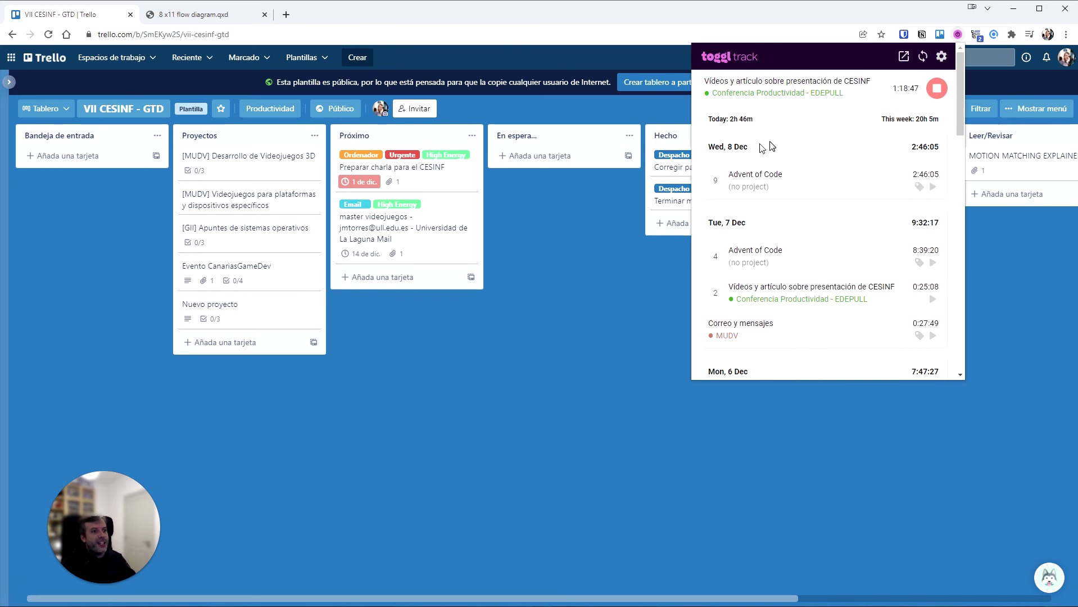
left_click(535, 382)
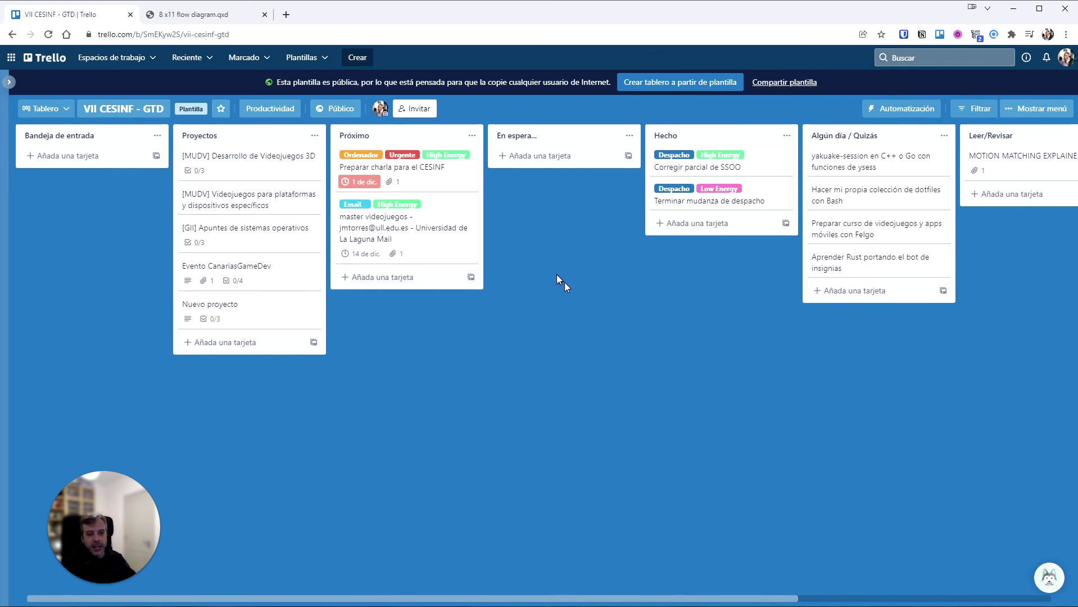
- Examine the master videojuegos card's details in the Próximo list, including its timer option, and return to the board
left_click(440, 253)
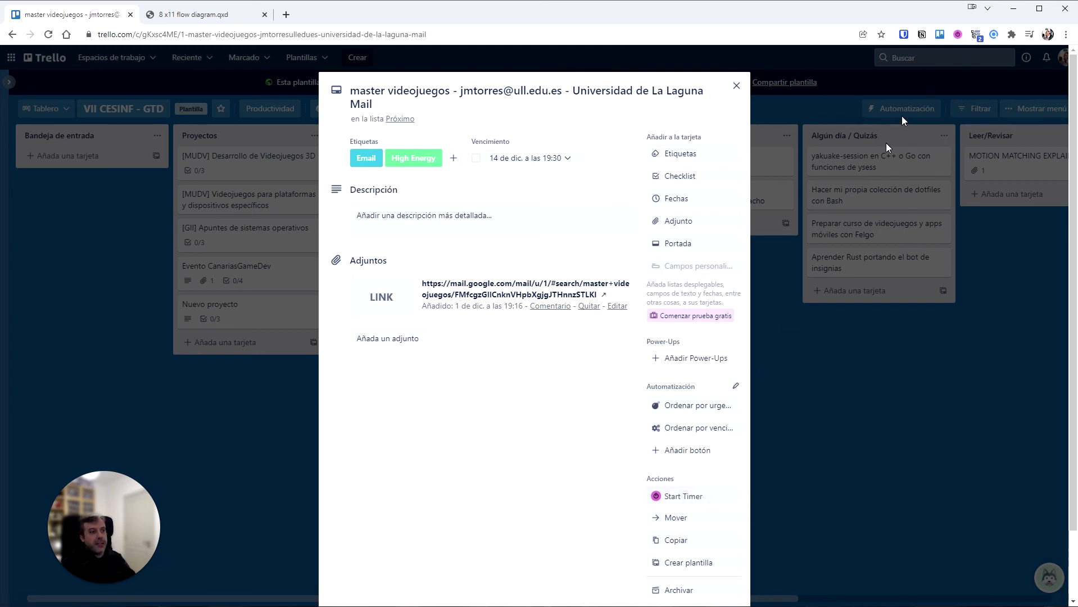
left_click(788, 383)
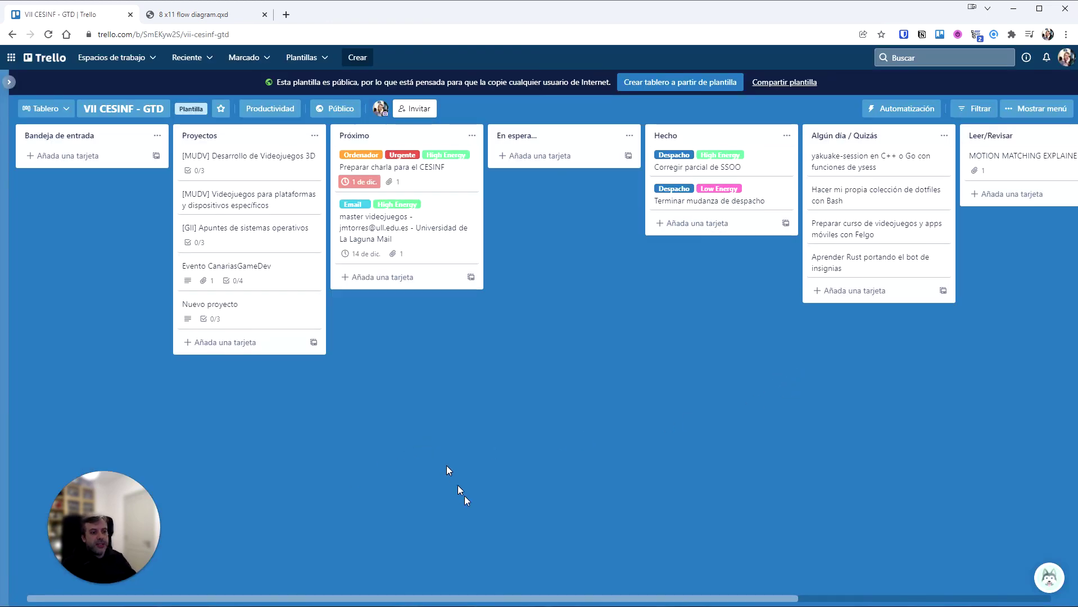
left_click_drag(509, 594, 550, 492)
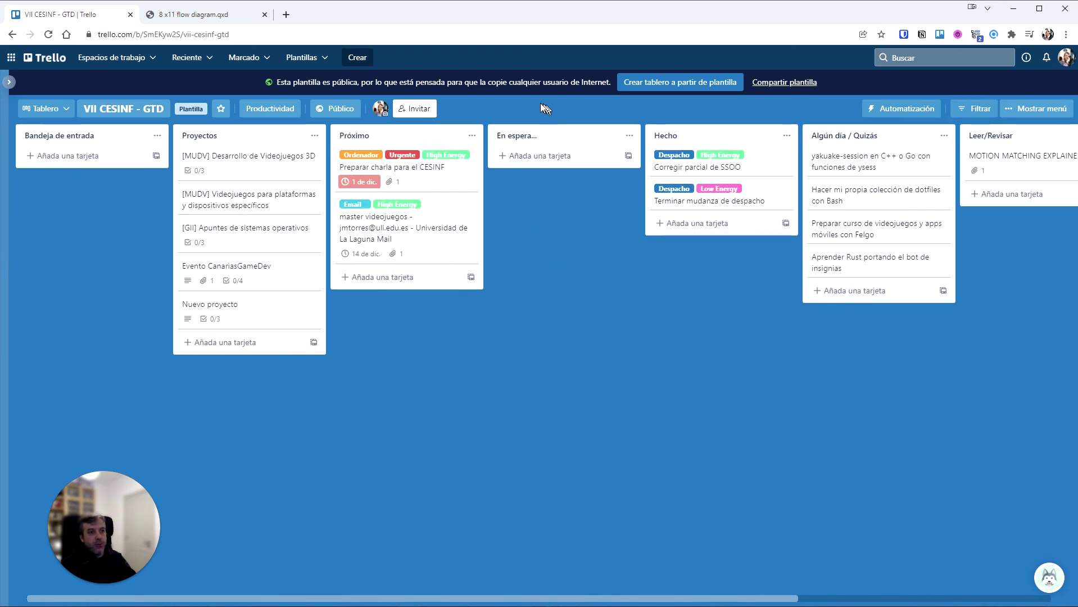